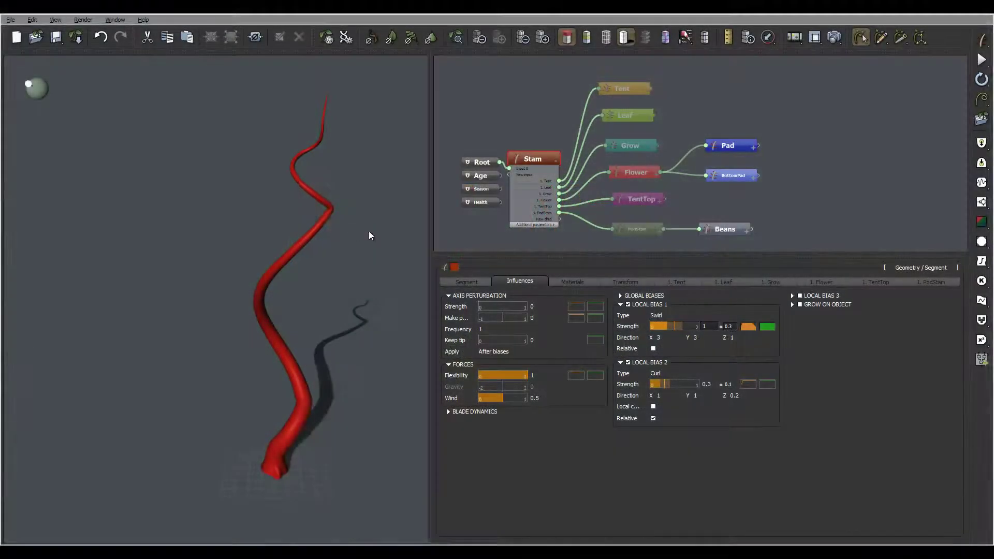
Step: Orbit the viewport to inspect the red twisting stem from two sides
left_click_drag(369, 232, 311, 162)
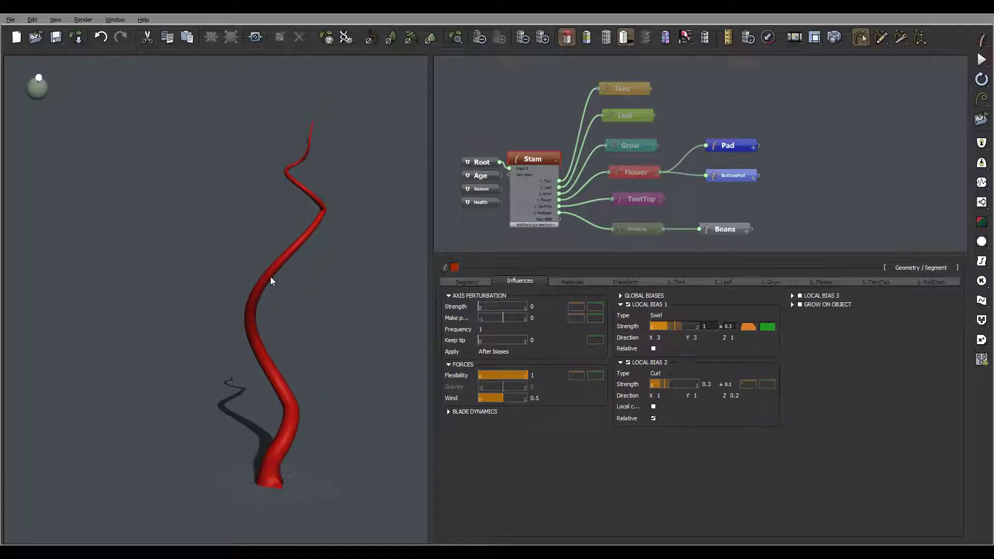
left_click_drag(306, 204, 354, 208)
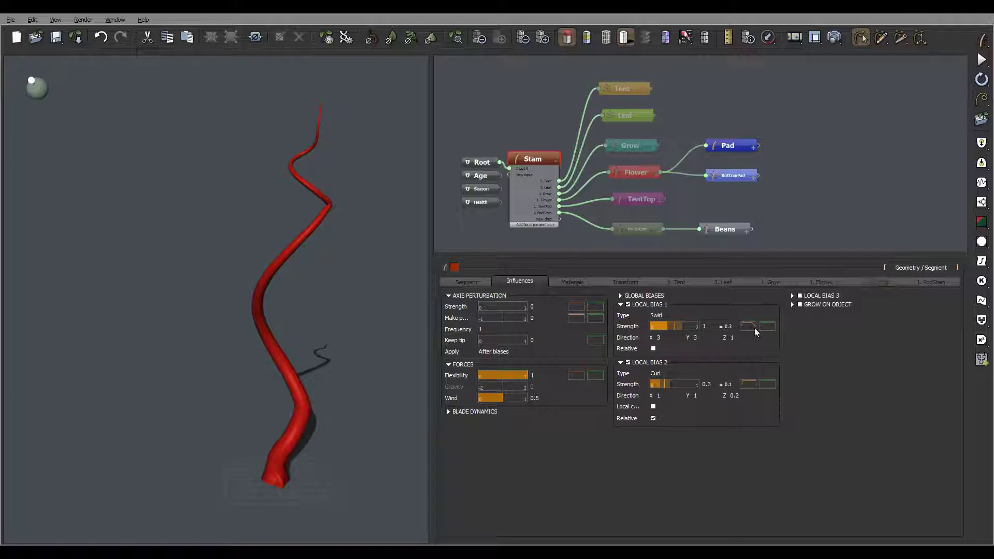
Step: Make the swirl strength profile smooth, steepen the end keypoint's slope and add a start keypoint
left_click(746, 326)
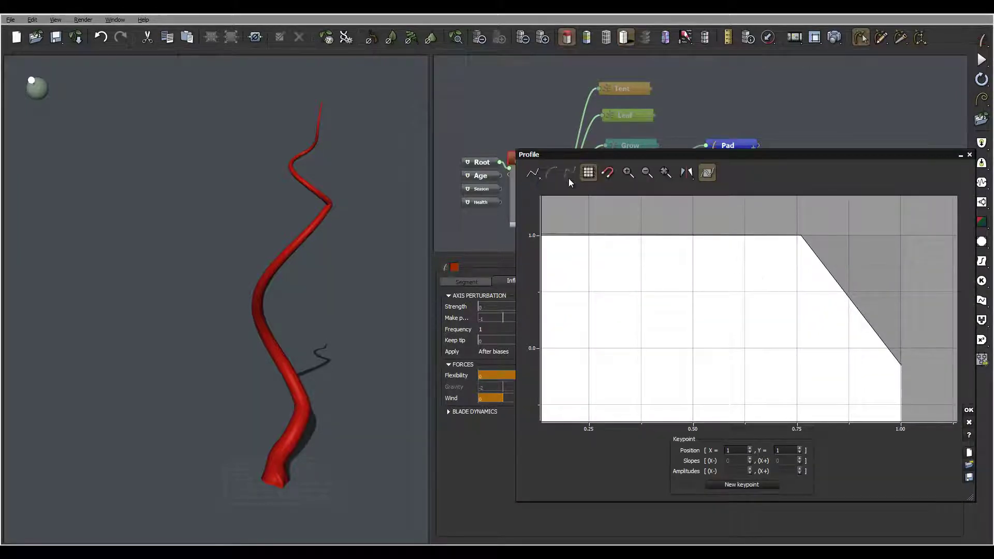
left_click(552, 173)
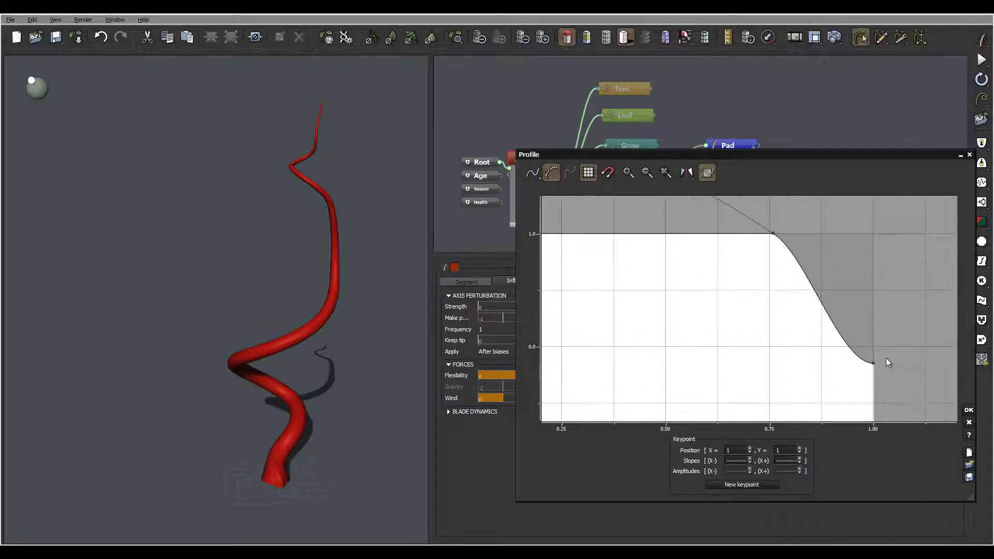
left_click(873, 363)
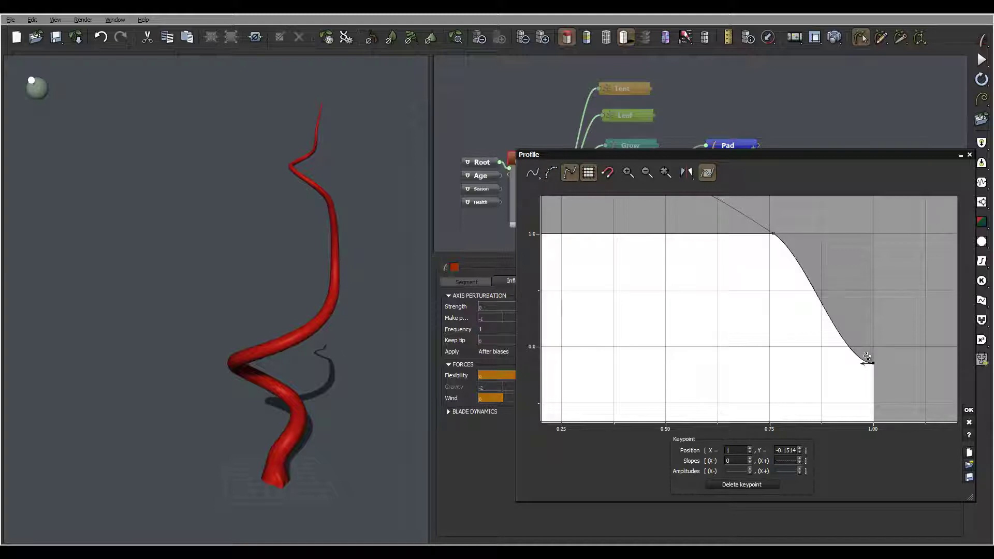
left_click_drag(867, 357, 868, 356)
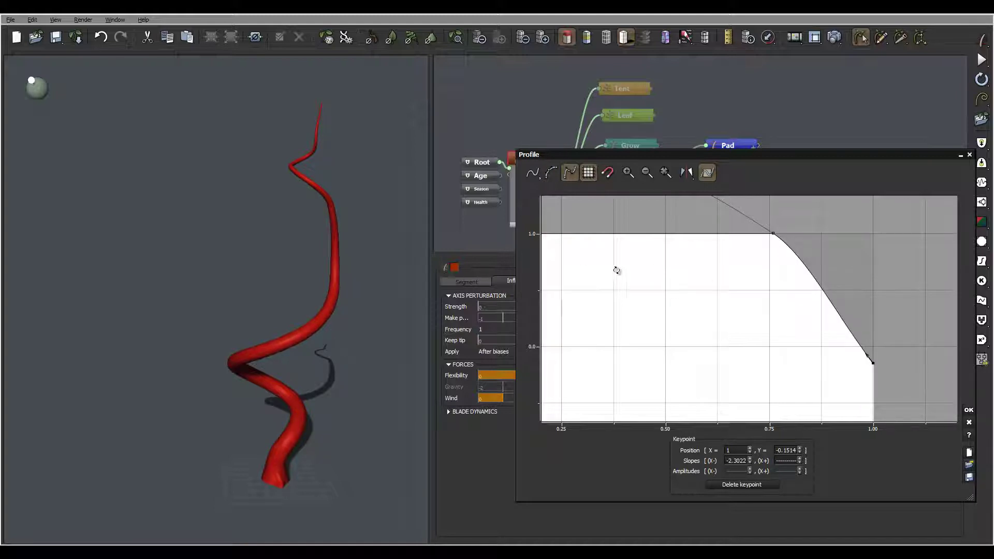
left_click_drag(614, 270, 781, 281)
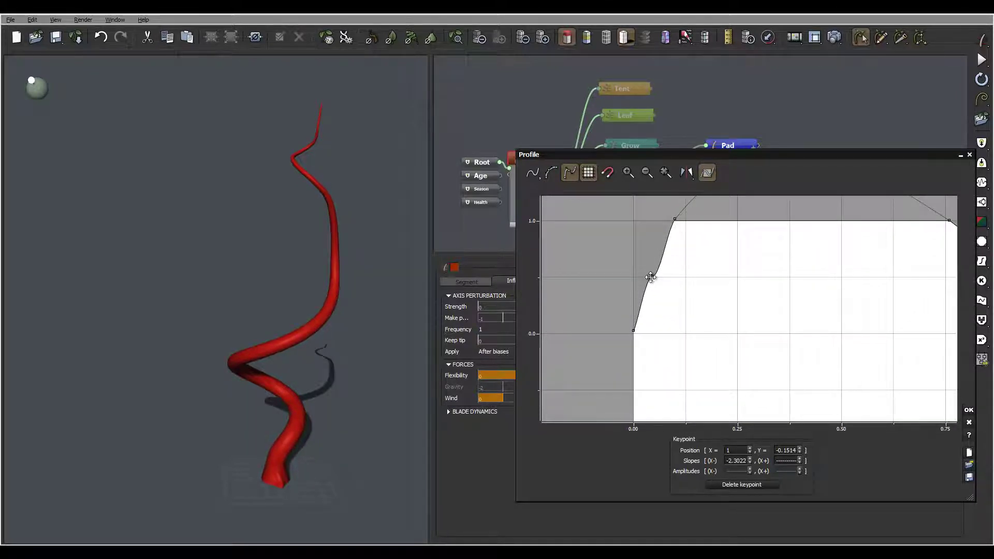
left_click(651, 277)
left_click_drag(662, 263, 656, 264)
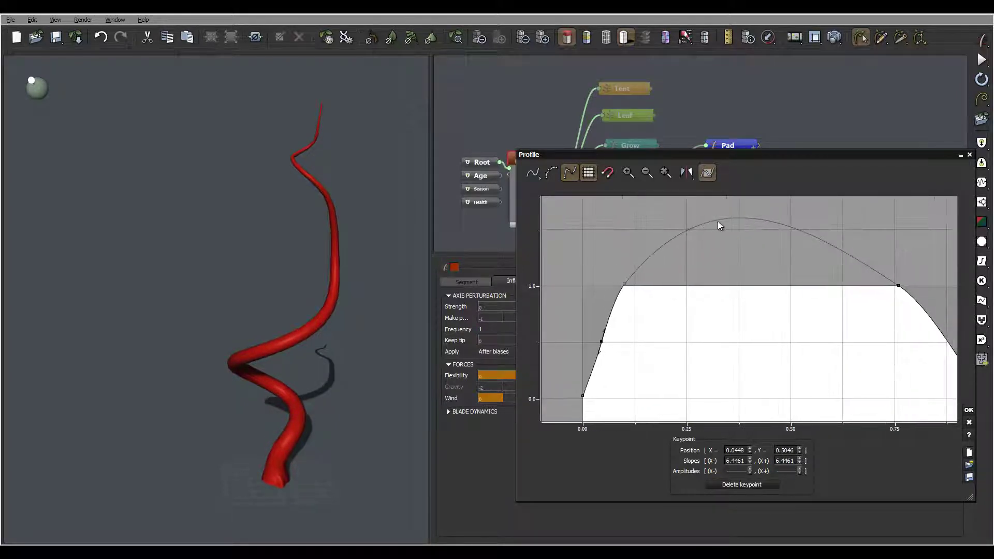
Step: Add a keypoint at the curve's peak and pull it down to about 1.25
left_click(719, 225)
left_click(718, 222)
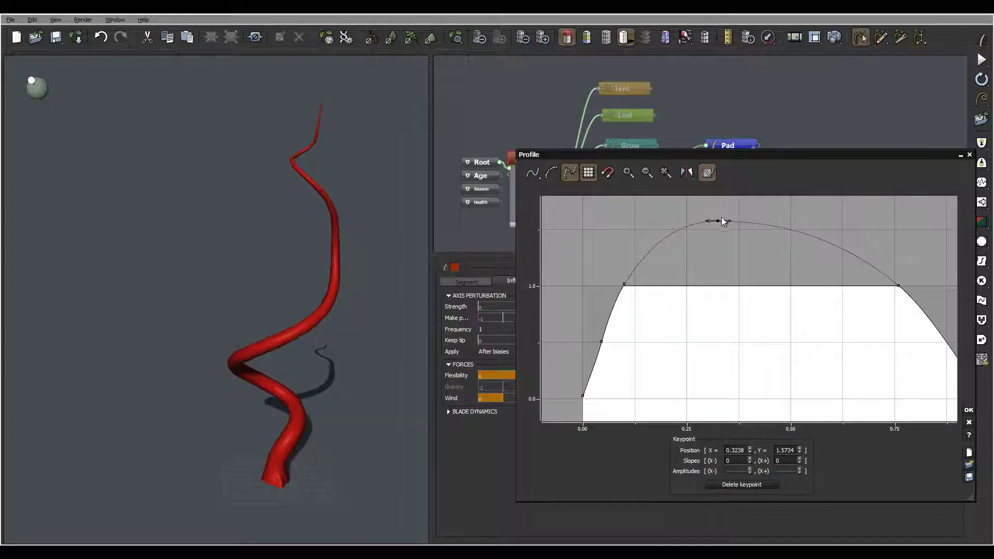
left_click(718, 222)
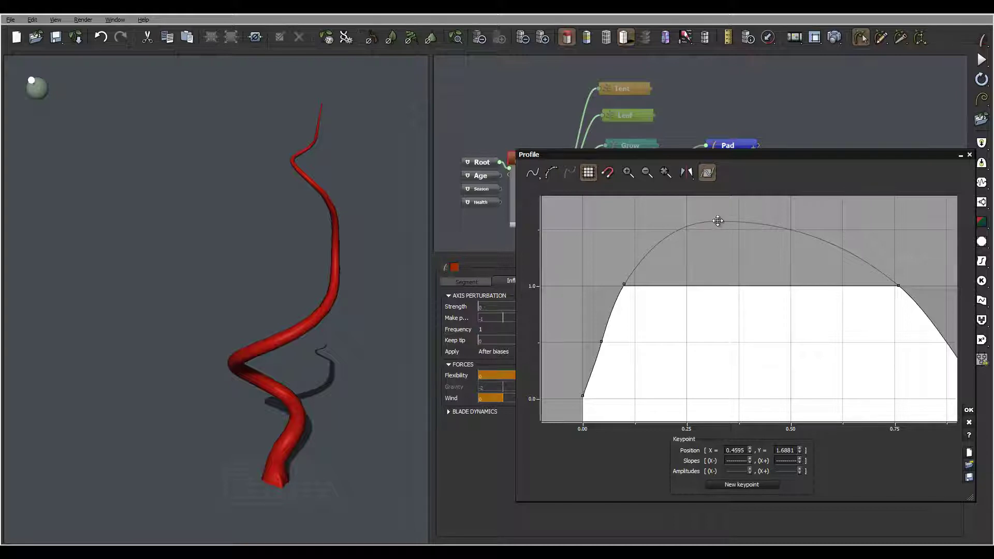
left_click_drag(718, 221, 764, 258)
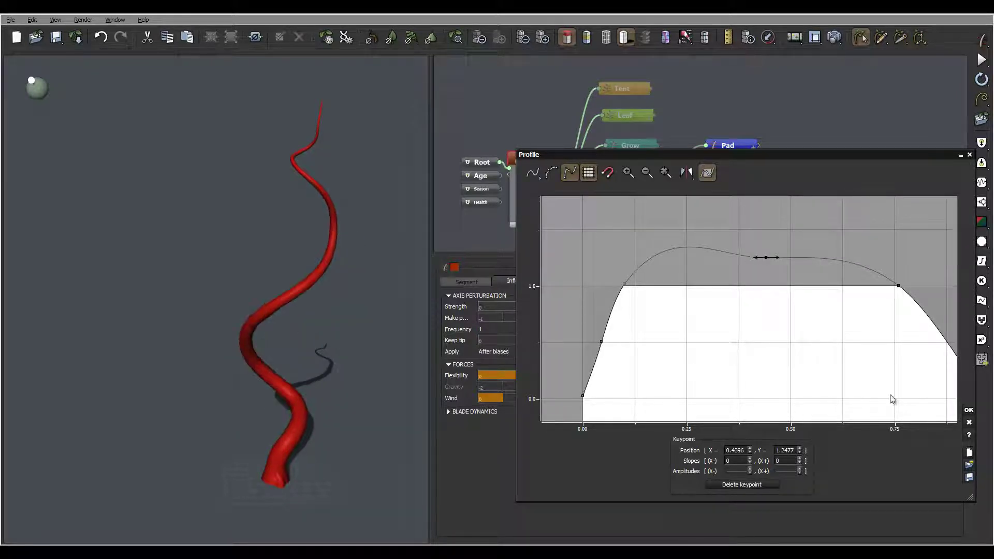
Step: Apply the profile edit, orbit around the relaxed stem, and show its Materials settings
left_click(969, 410)
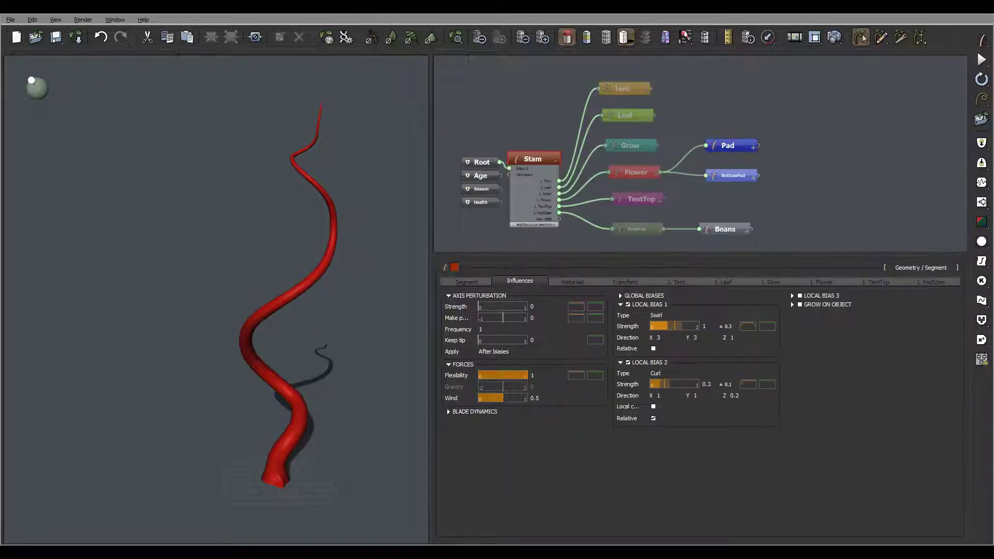
left_click_drag(350, 287, 286, 241)
left_click_drag(321, 294, 346, 299)
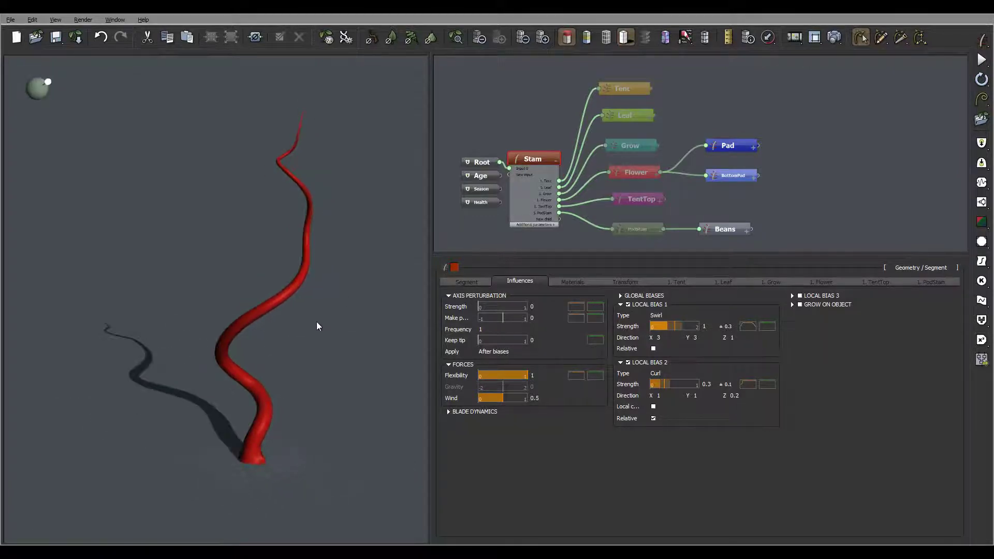
left_click_drag(268, 288, 311, 298)
left_click(572, 281)
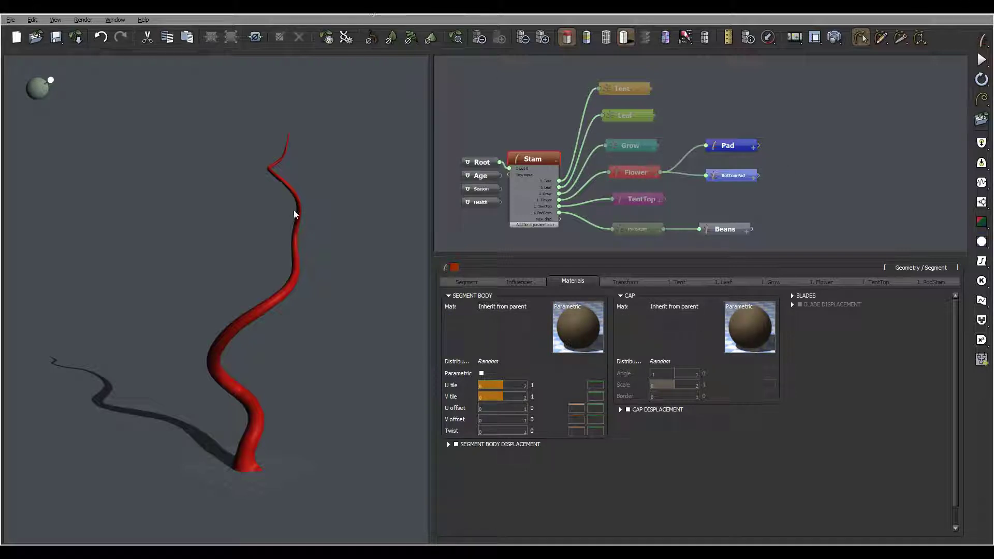
left_click_drag(270, 402, 246, 473)
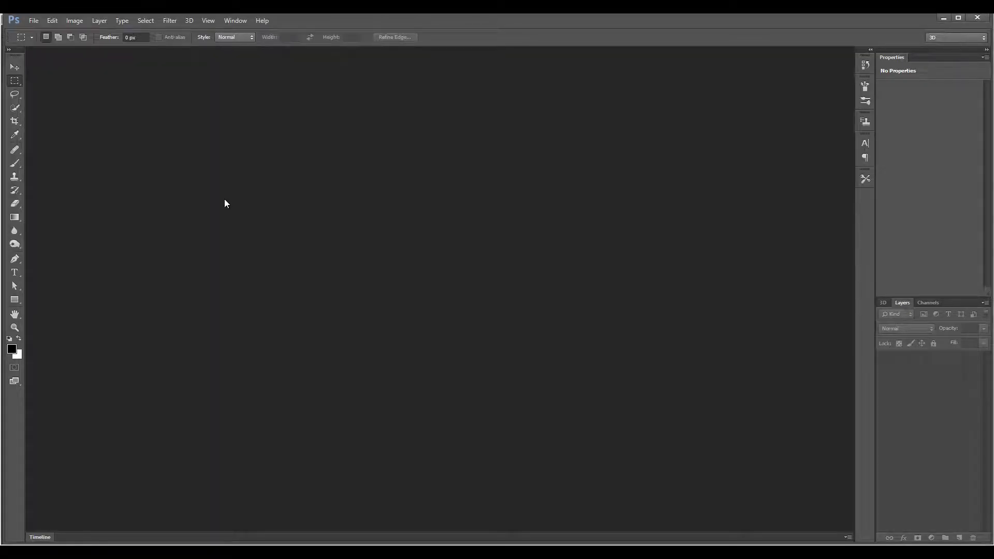
Step: Create Untitled-1 at 300 × 1000 pixels and 72 pixels/inch with a white background
left_click(34, 21)
left_click(47, 33)
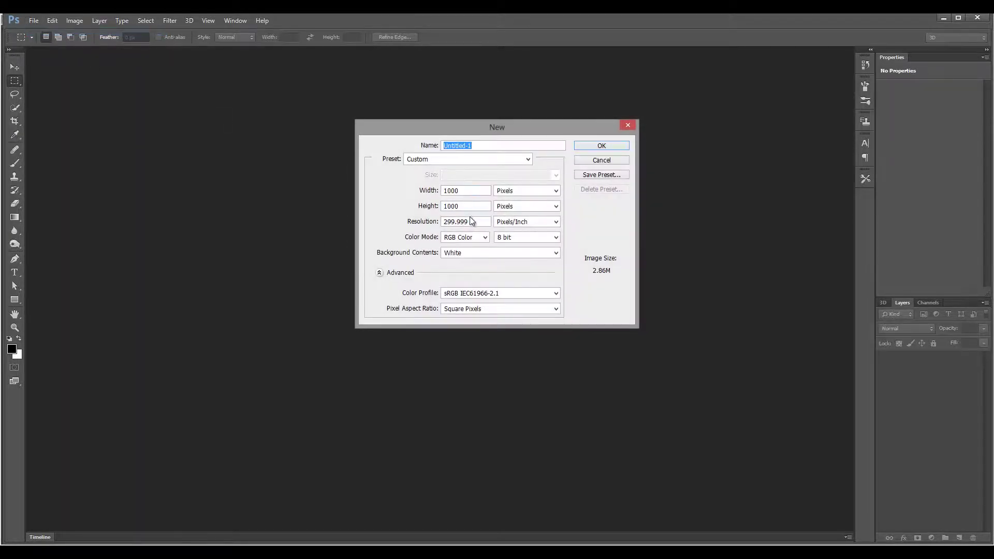
double_click(473, 219)
type("72")
double_click(472, 190)
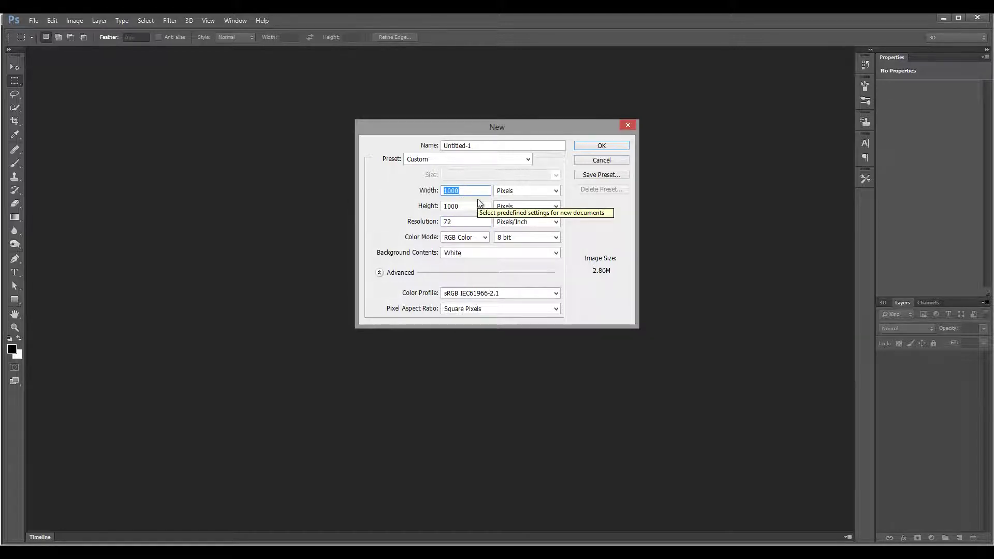
type("300")
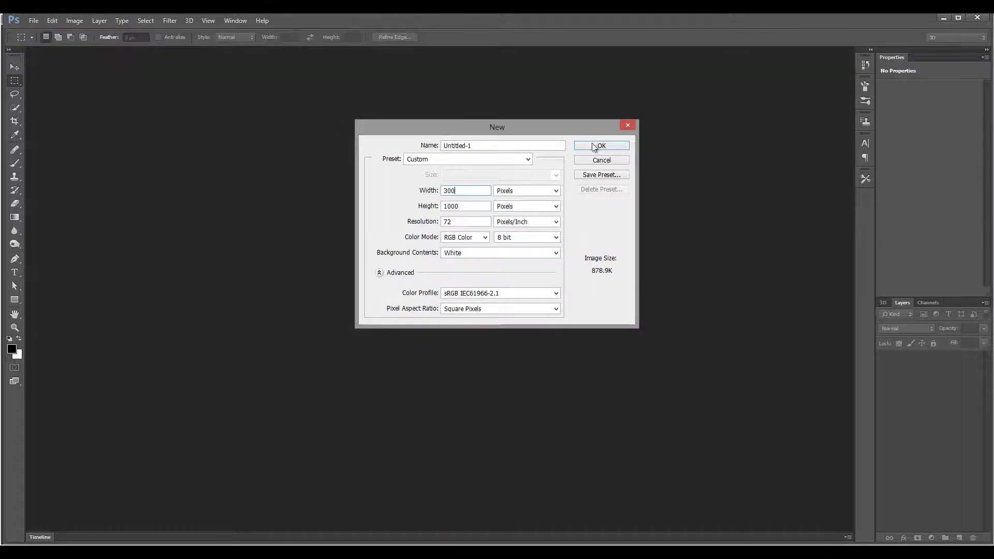
left_click(595, 147)
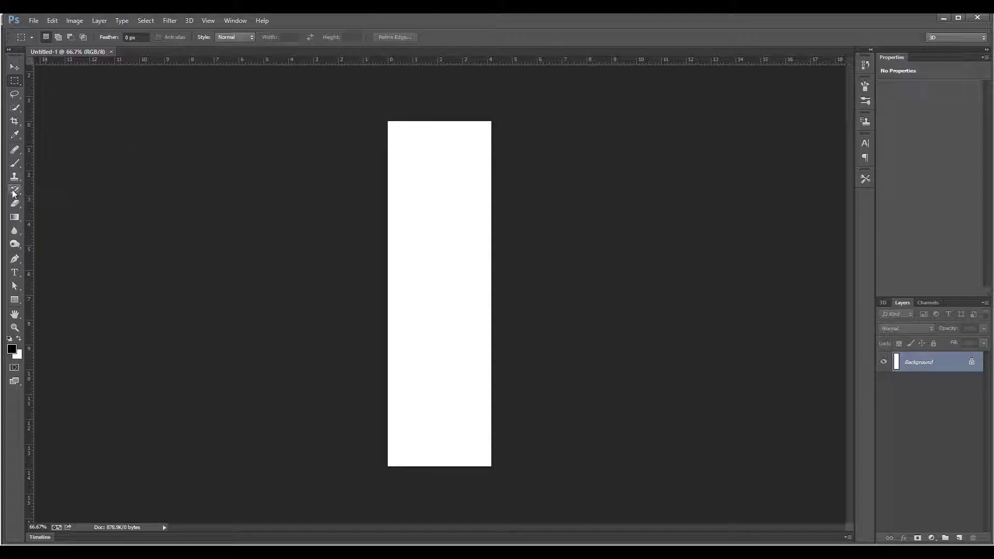
Step: Draw a gradient across the strip, then render Clouds over the whole canvas
left_click(14, 217)
left_click_drag(398, 231, 434, 243)
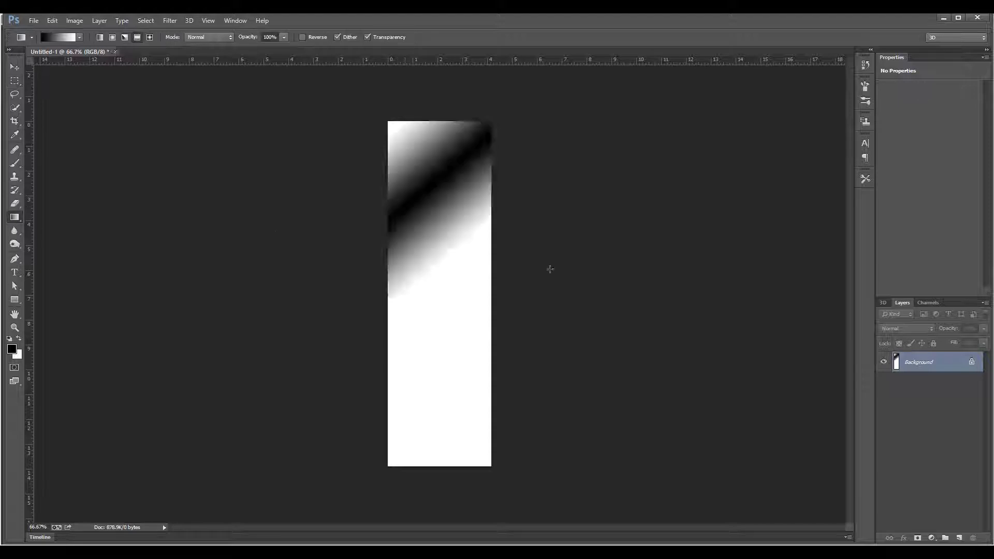
left_click(166, 21)
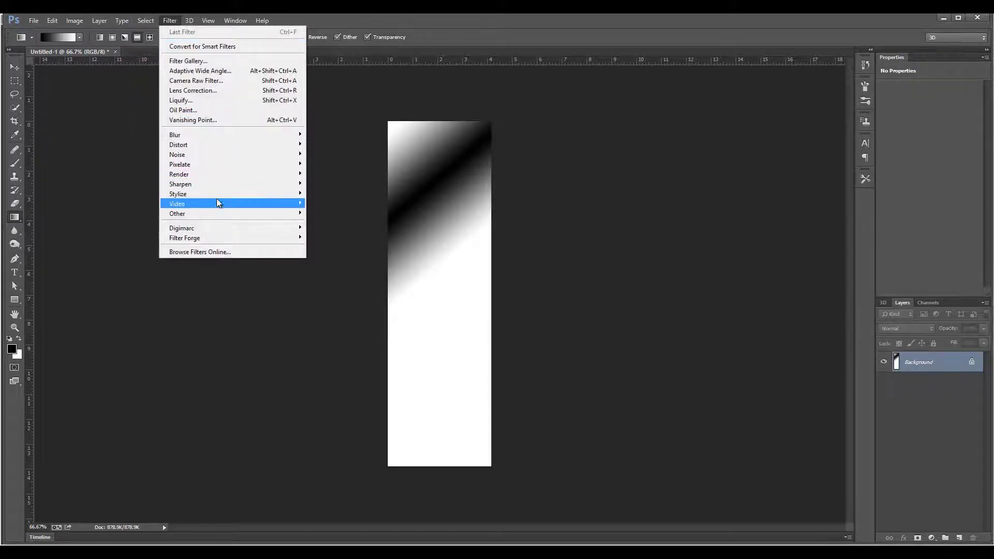
mouse_move(216, 175)
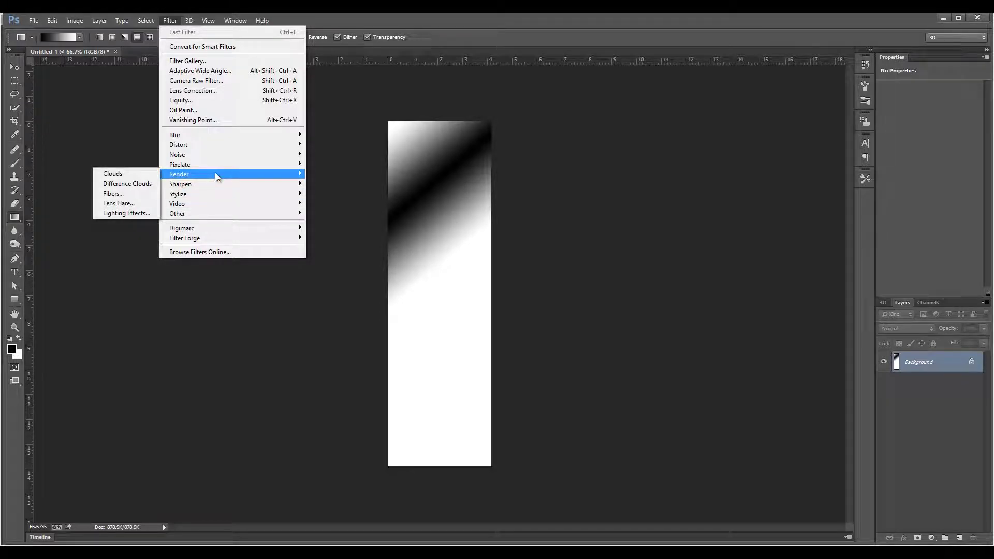
left_click(136, 174)
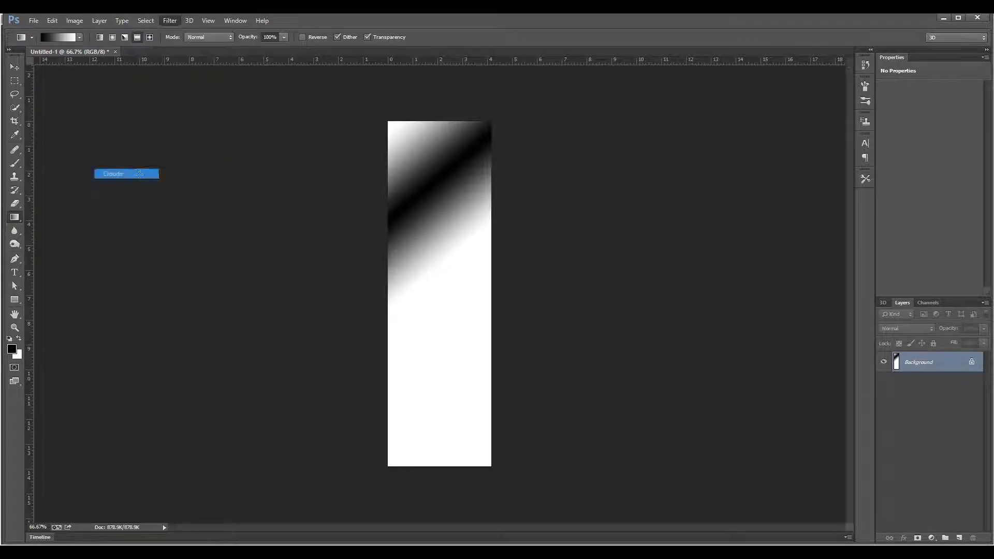
Step: Add monochromatic noise at roughly 70% over the clouds for a grainy texture
left_click(170, 20)
mouse_move(239, 153)
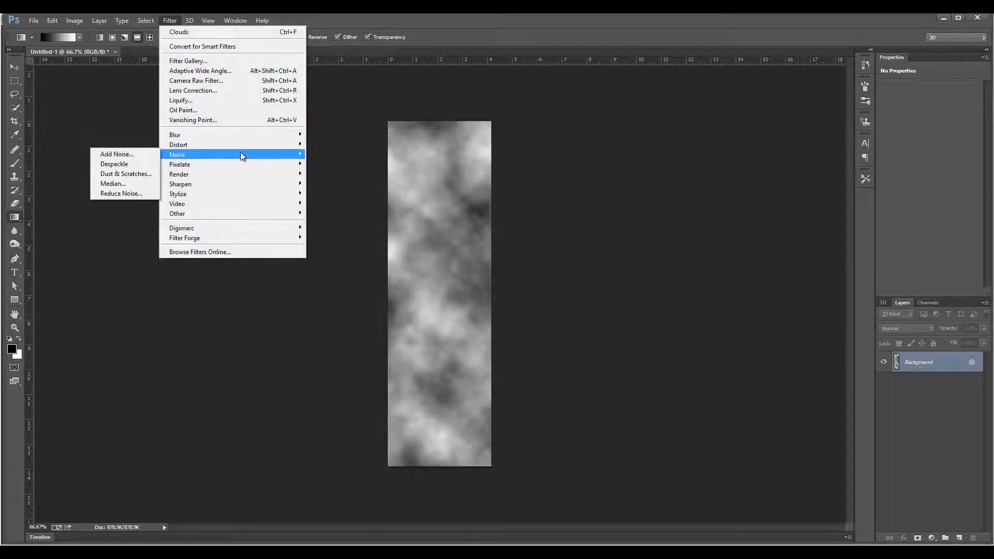
left_click(118, 154)
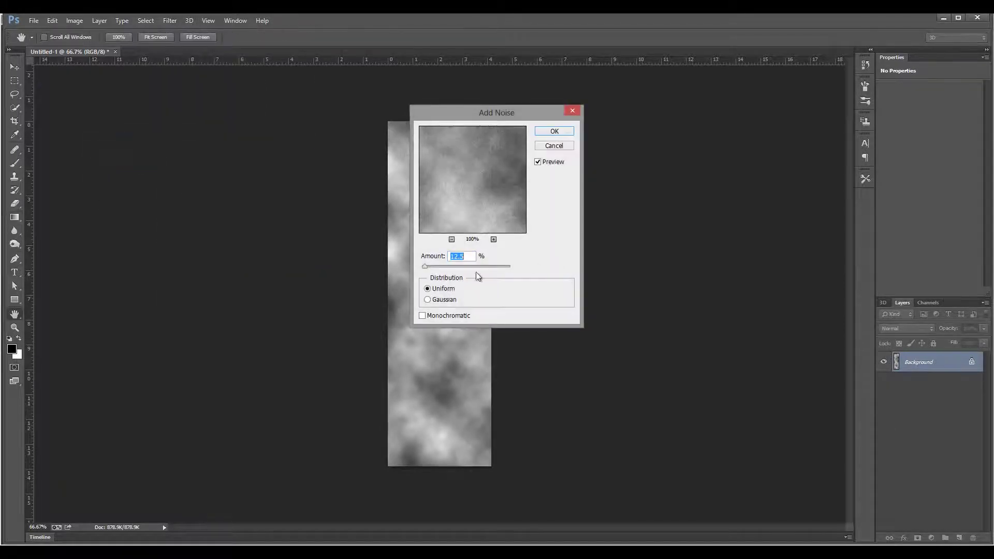
left_click(440, 315)
left_click_drag(473, 117, 569, 113)
mouse_move(522, 264)
left_mouse_down()
mouse_move(566, 265)
mouse_move(535, 263)
left_mouse_up()
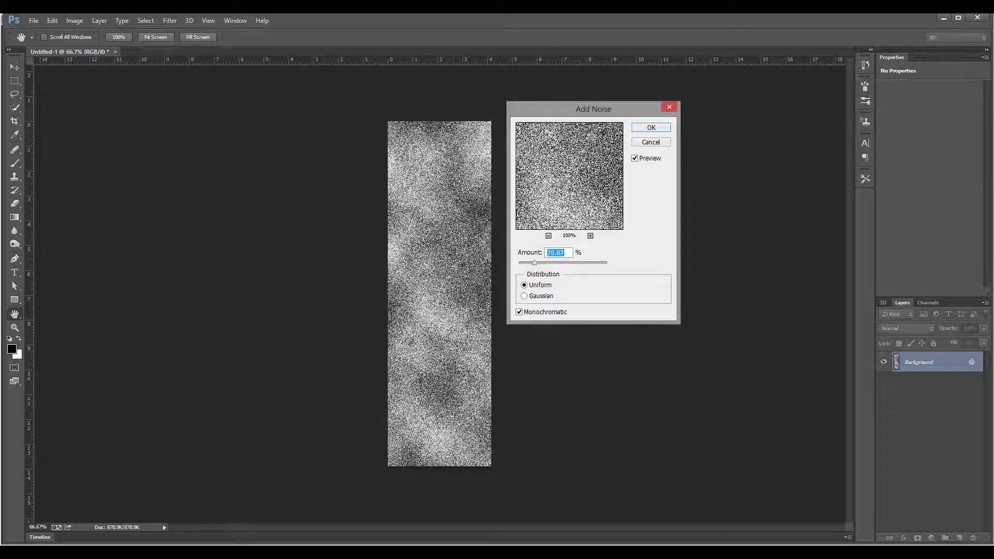
left_click(649, 128)
key("g")
left_click(170, 21)
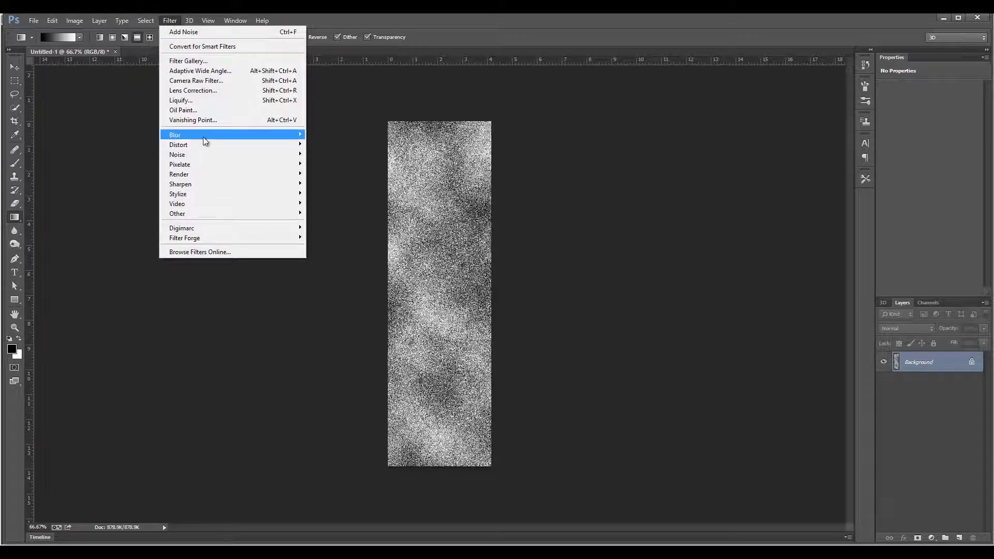
Step: Apply a 90° Motion Blur with a large distance to streak the grainy strip vertically
mouse_move(203, 136)
left_click(117, 228)
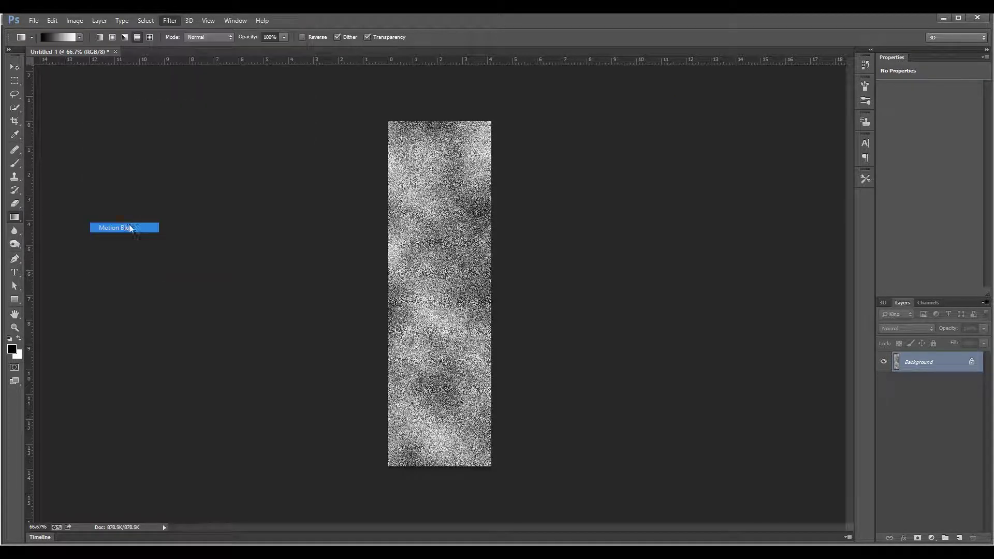
left_click_drag(882, 184, 694, 149)
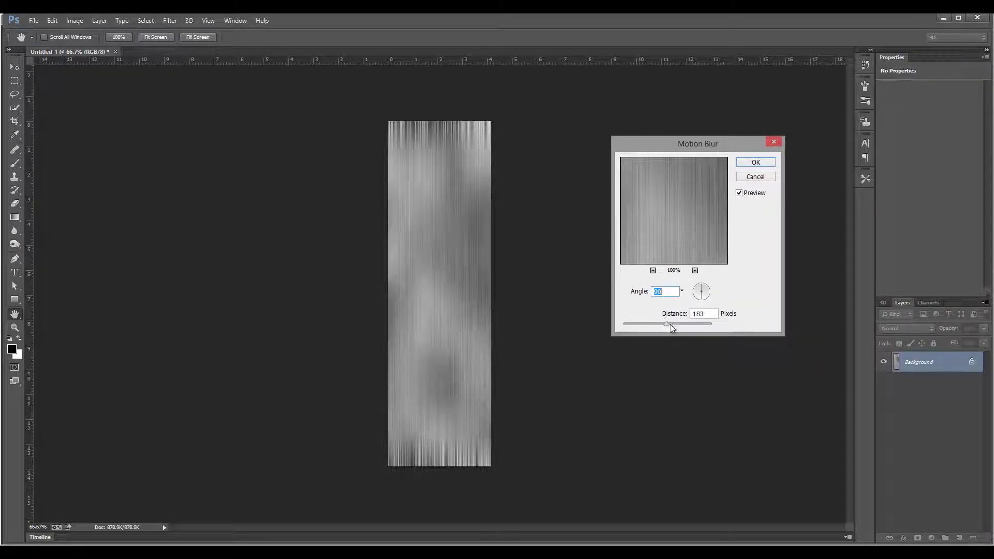
left_click_drag(671, 324, 689, 328)
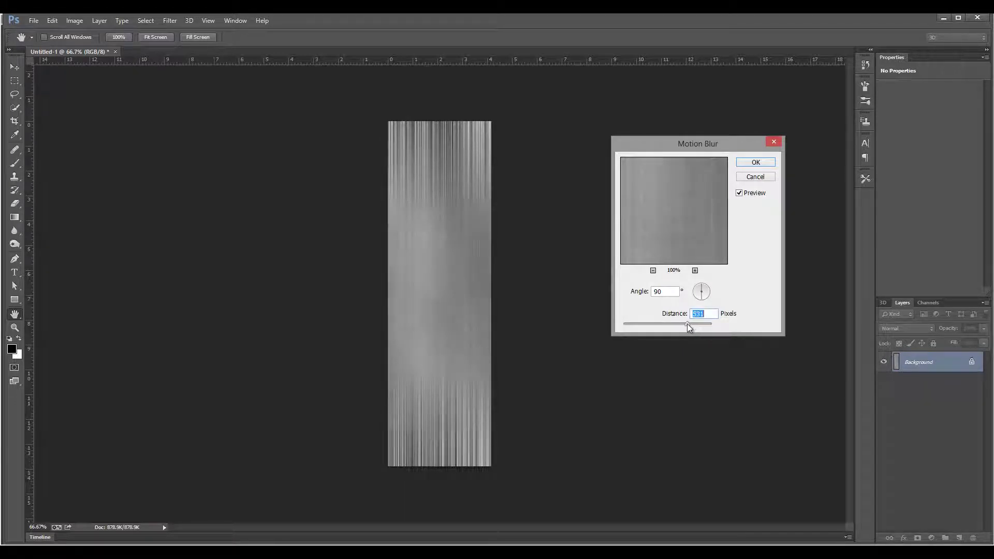
left_click(756, 163)
key("g")
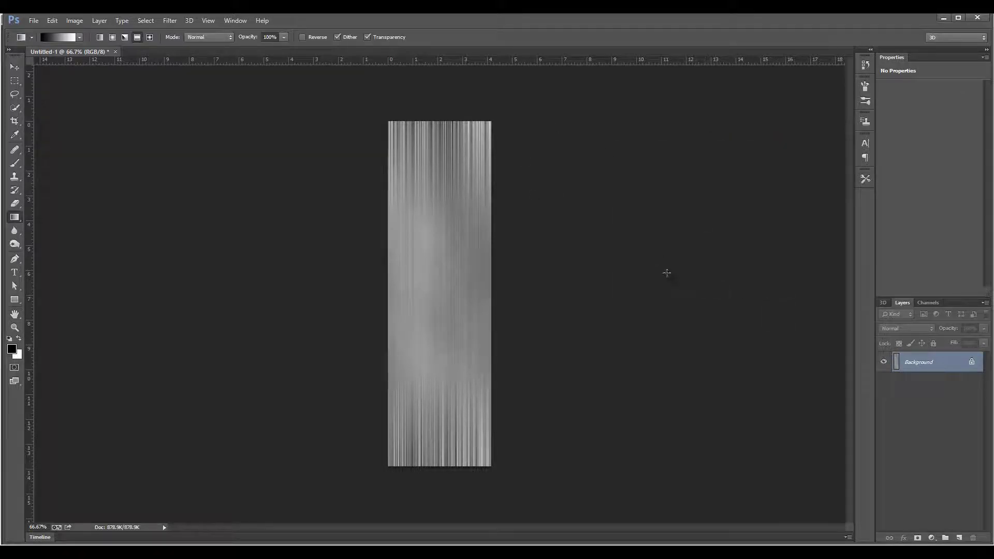
Step: Add a new Layer 1 and fill it with 50% gray
left_click(959, 538)
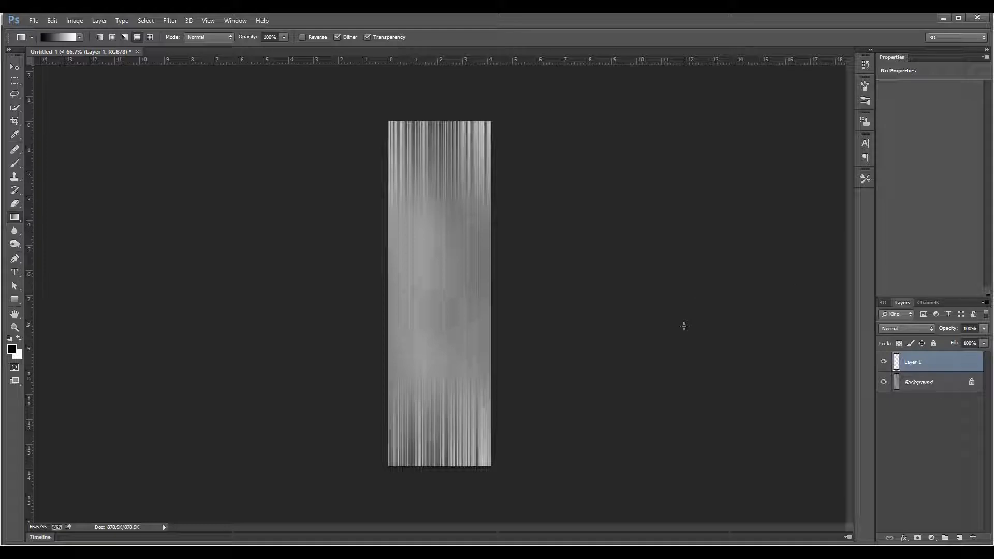
key("shift+F5")
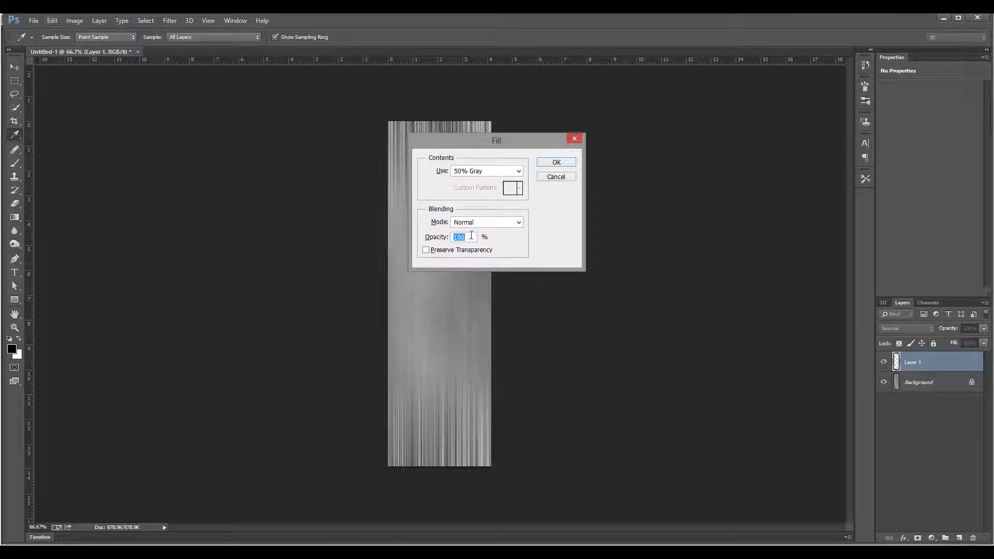
left_click(557, 163)
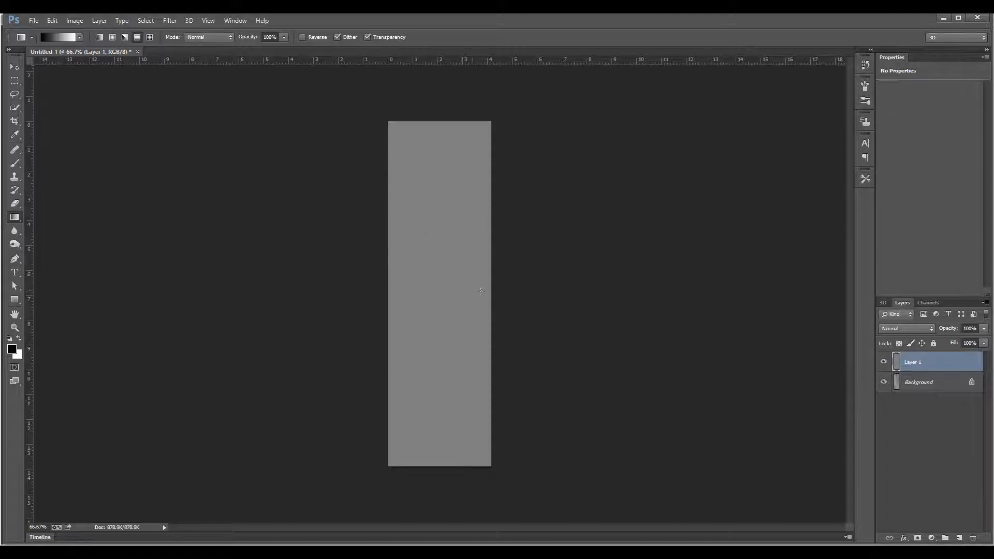
Step: Try Layer 1's Fill near 74%, restore it to 100%, hide it and select Background
left_click(919, 327)
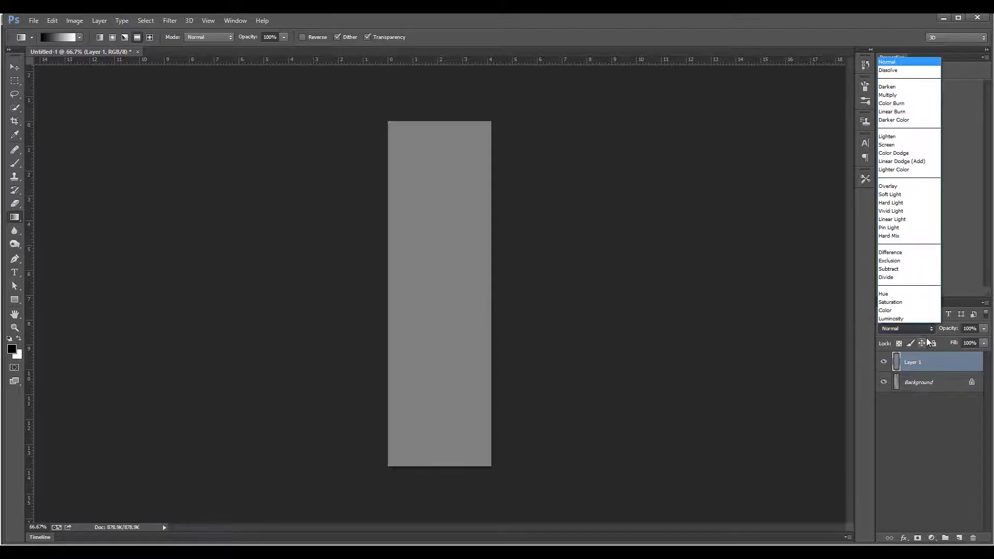
left_click(985, 345)
left_click(984, 343)
mouse_move(983, 356)
left_mouse_down()
mouse_move(971, 354)
mouse_move(984, 356)
left_mouse_up()
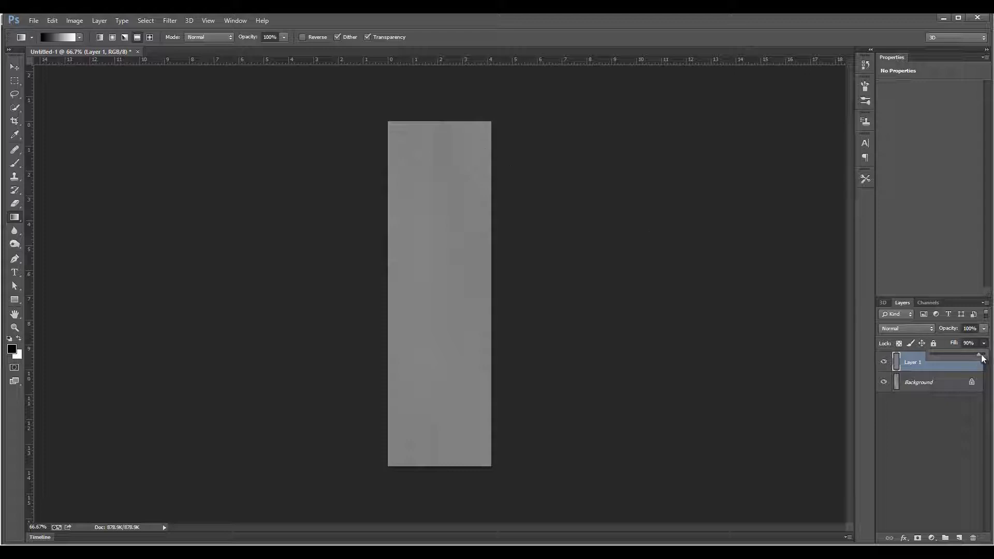
left_click_drag(982, 356, 980, 357)
left_click(885, 363)
left_click(939, 376)
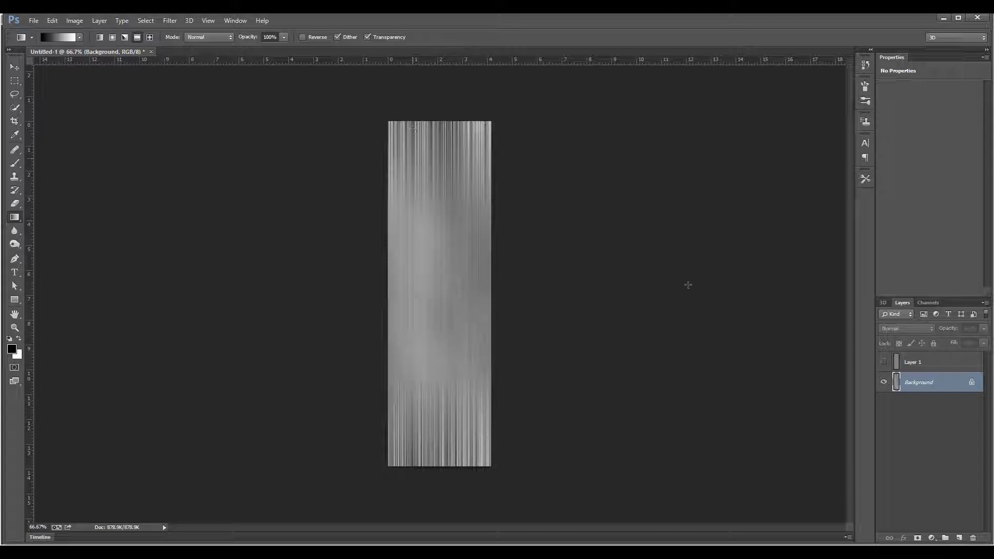
Step: Offset the background vertically by about +439 pixels with Wrap Around
left_click(170, 20)
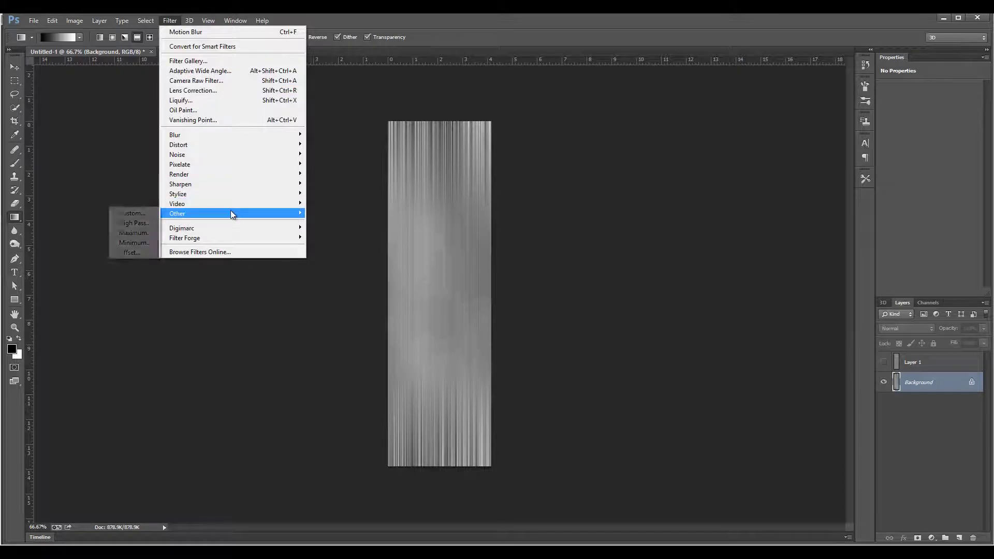
left_click(127, 253)
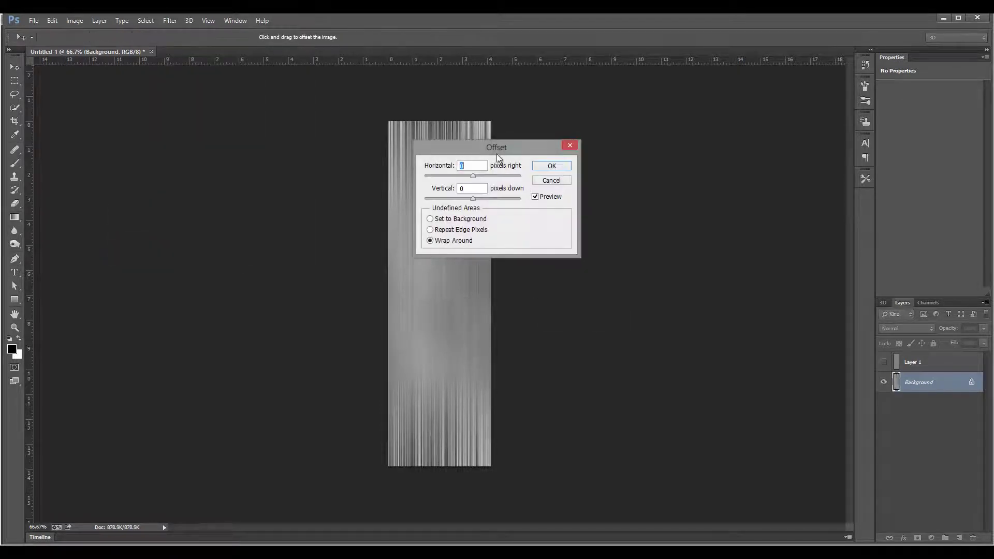
left_click_drag(497, 154, 595, 155)
mouse_move(571, 202)
left_mouse_down()
mouse_move(594, 205)
mouse_move(584, 206)
left_mouse_up()
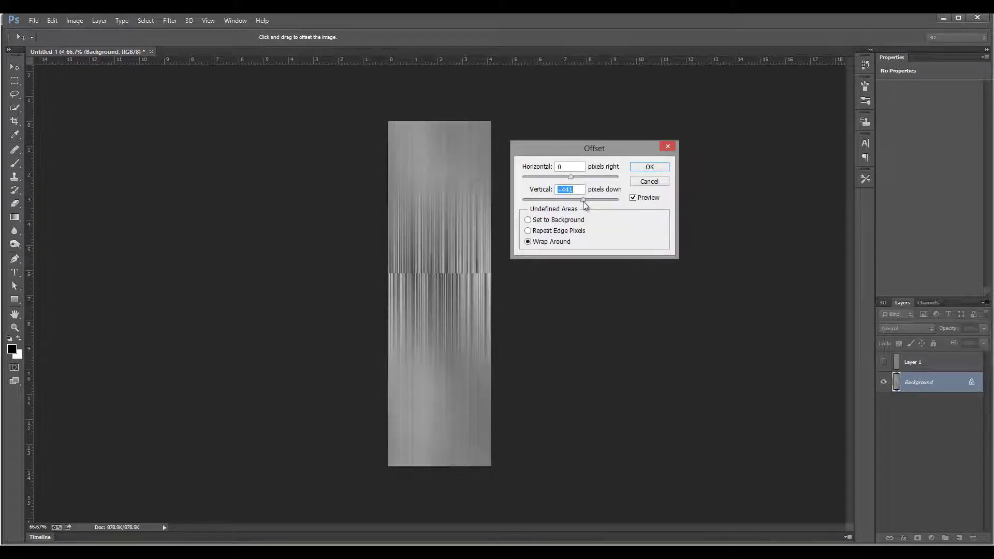
left_click(651, 167)
Step: Set up a second 90° Motion Blur, adjusting its distance to about 656 pixels
left_click(170, 20)
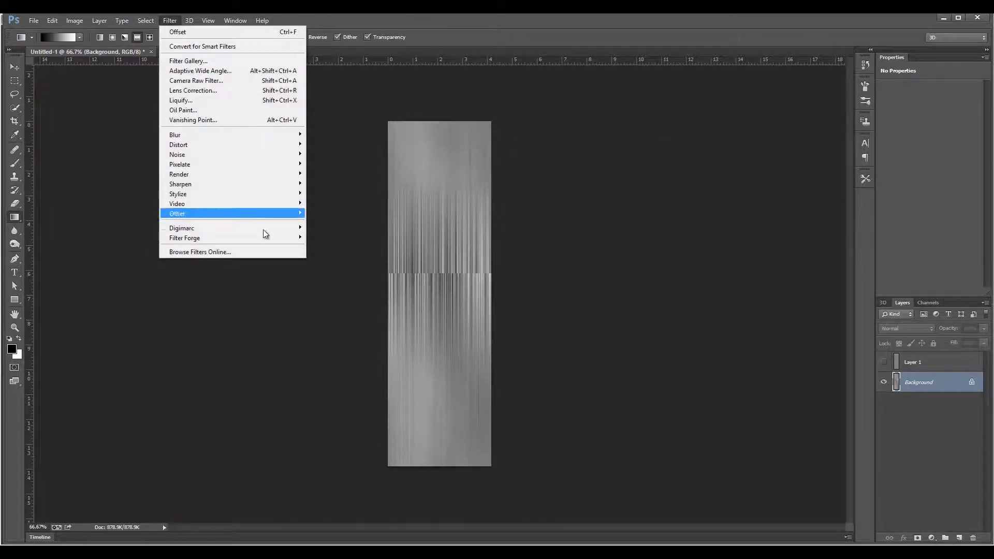
mouse_move(240, 136)
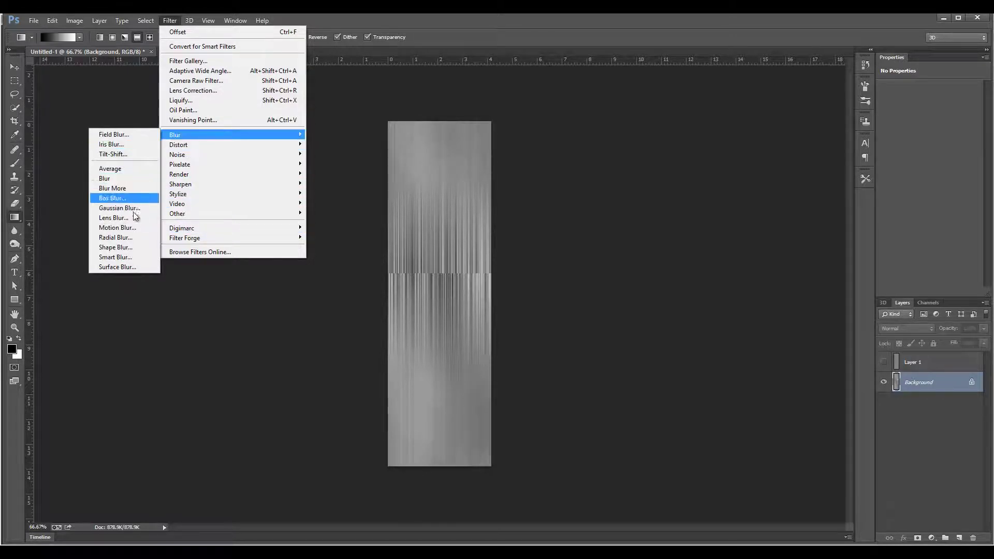
left_click(145, 228)
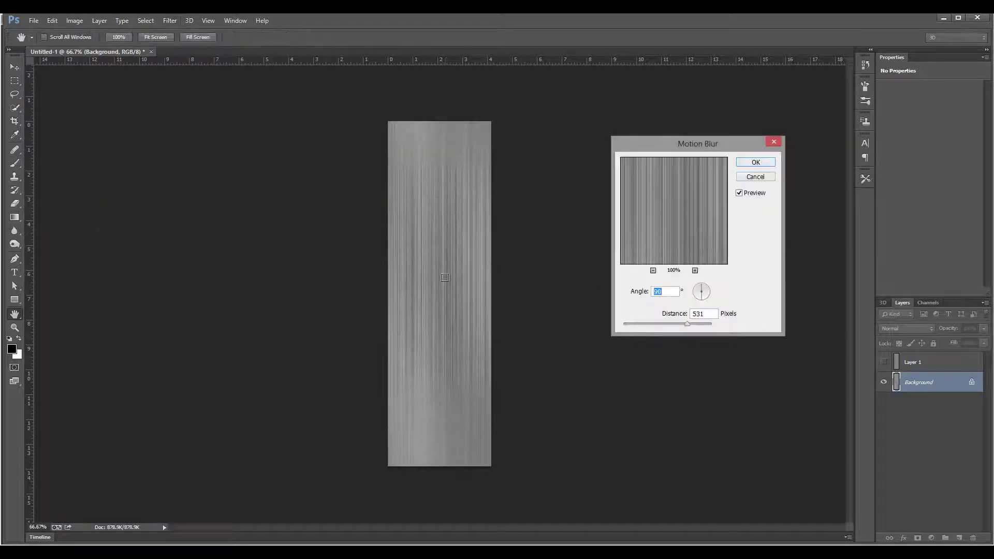
mouse_move(687, 323)
left_mouse_down()
mouse_move(657, 324)
mouse_move(691, 327)
left_mouse_up()
Step: Apply the blur, turn Layer 1 back on, select it and lower its Fill to about 67%
left_click(750, 164)
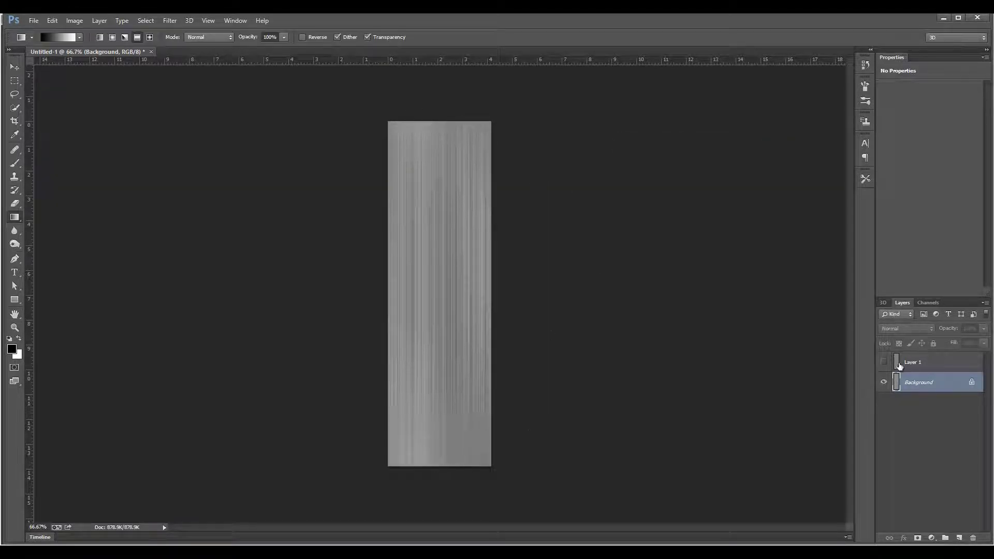
left_click(884, 362)
left_click(959, 364)
left_click(984, 344)
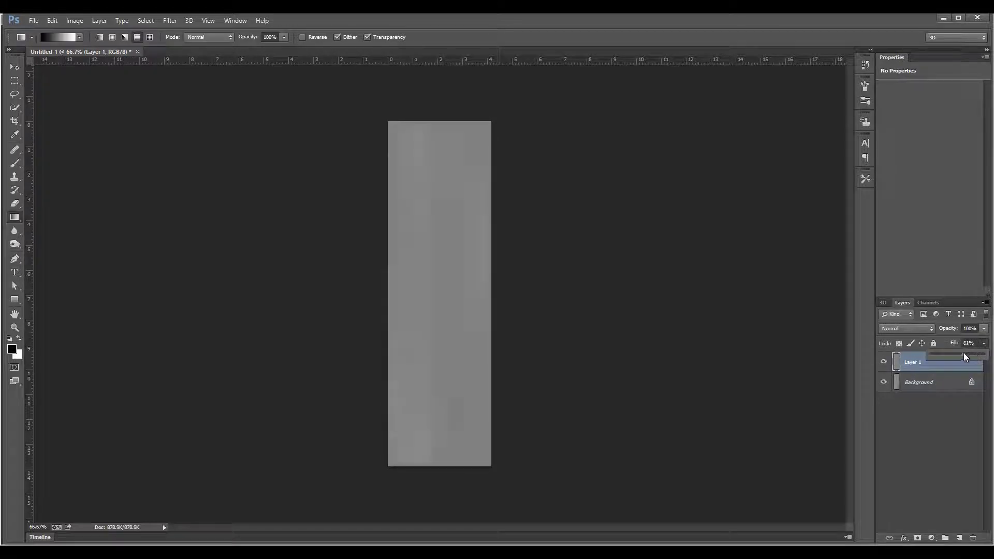
left_click_drag(964, 353, 973, 355)
left_click_drag(962, 356, 964, 356)
Step: Preview the gray streak texture in Save for Web as JPEG quality 100, then close it
left_click(33, 21)
left_click(89, 165)
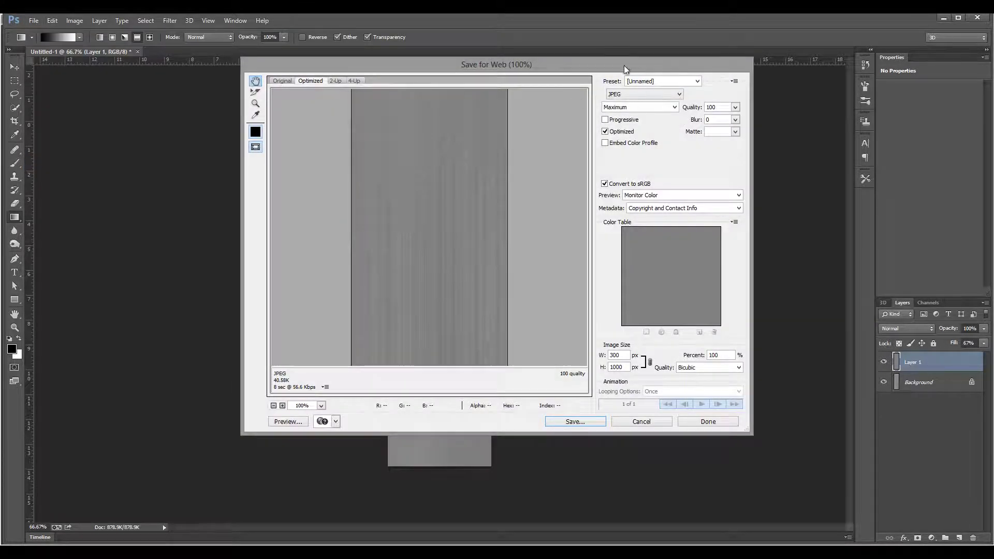
left_click_drag(624, 68, 586, 94)
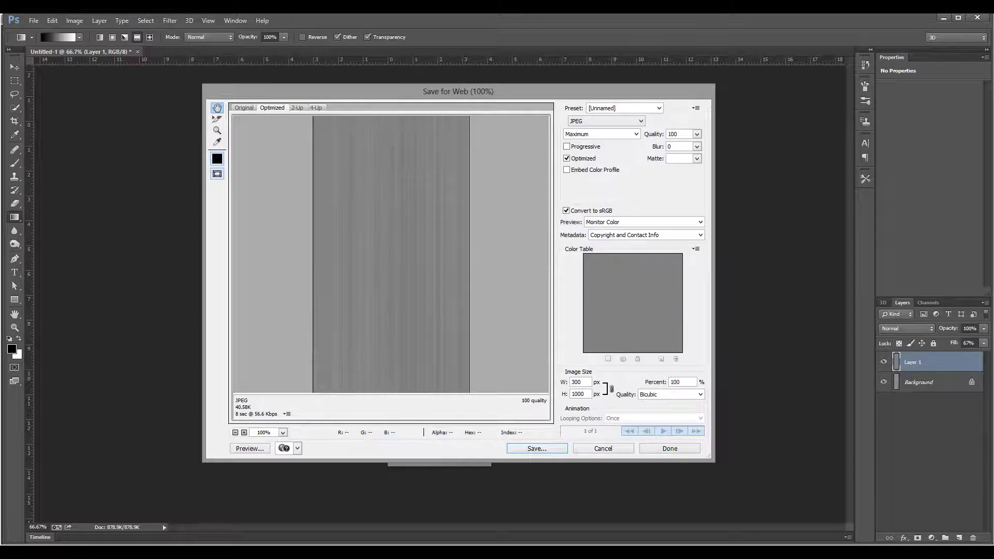
key("Escape")
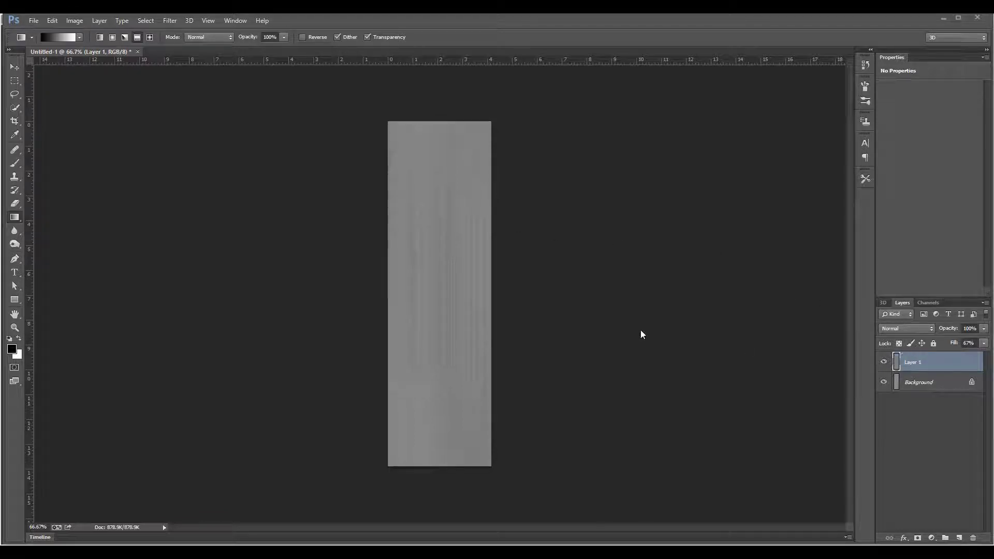
Step: Add a new Layer 2 and colorize it olive green (Hue 85, Saturation 20, Lightness -16)
key("ctrl+shift+alt+n")
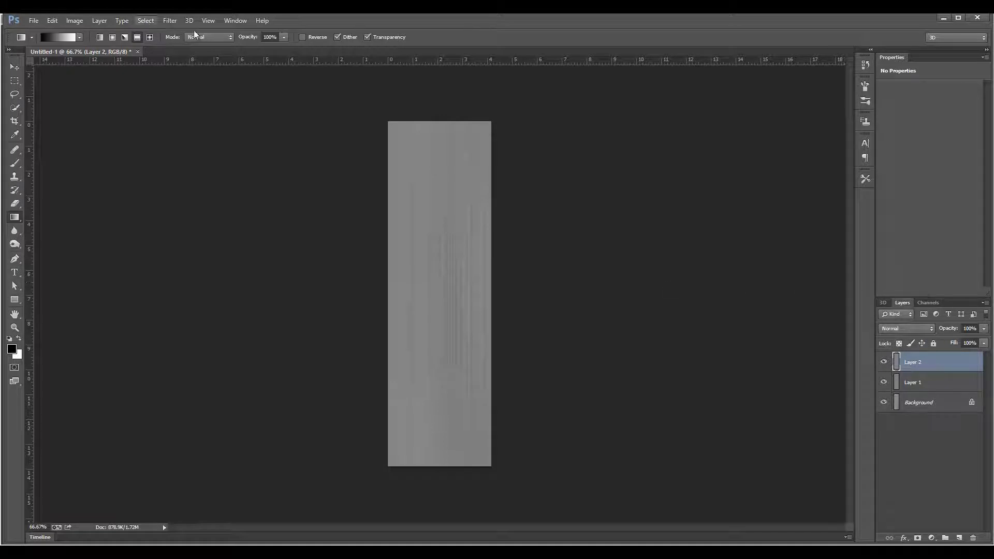
left_click(75, 20)
mouse_move(86, 49)
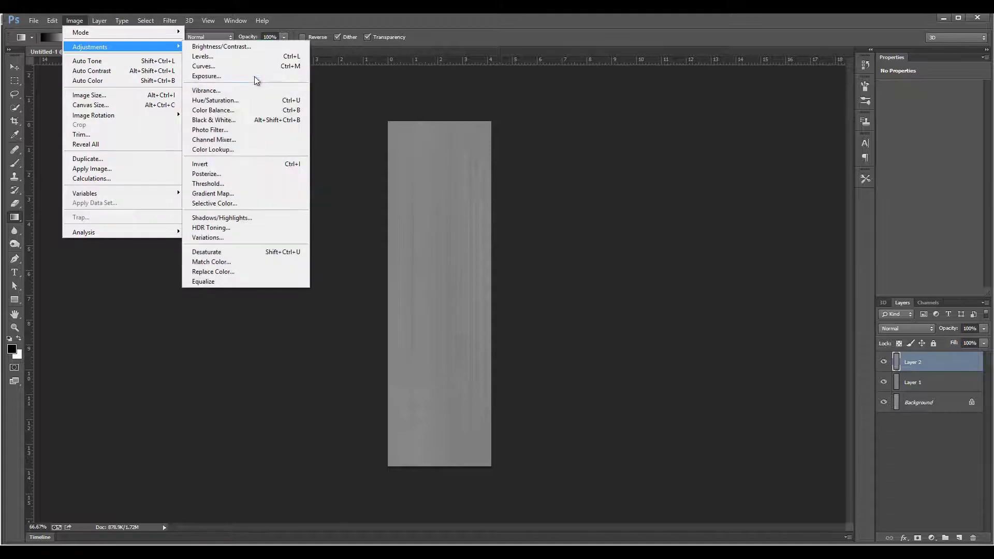
left_click(254, 103)
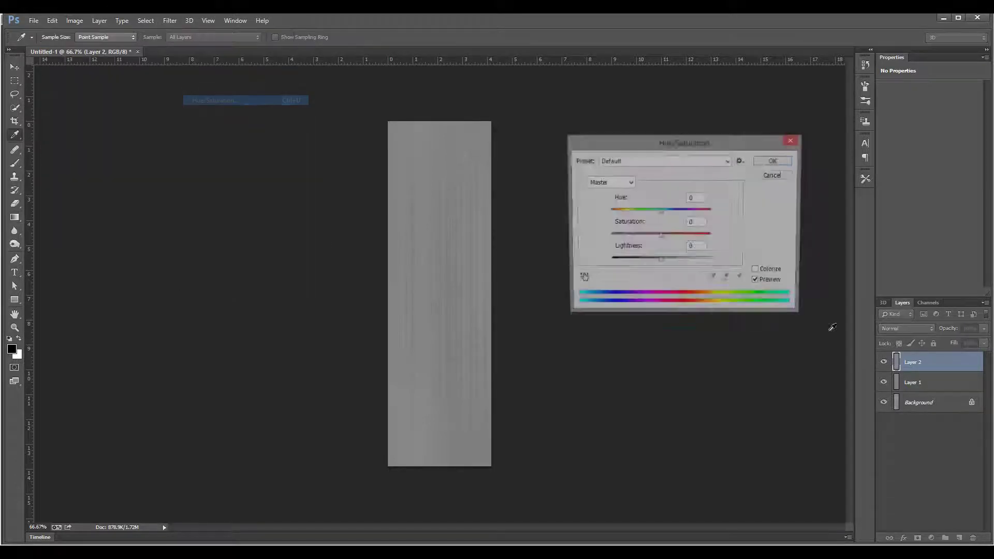
left_click(759, 273)
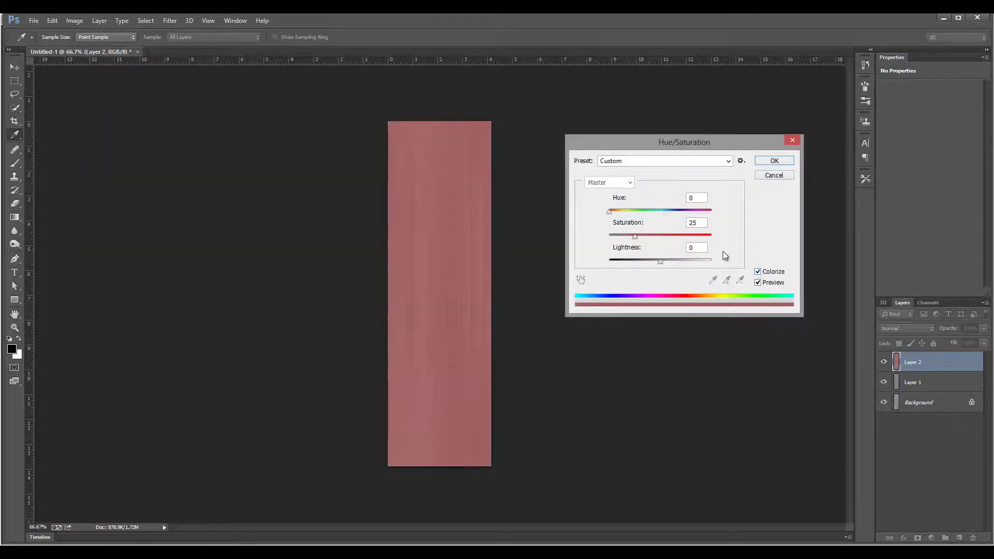
mouse_move(609, 212)
left_mouse_down()
mouse_move(637, 217)
mouse_move(628, 216)
left_mouse_up()
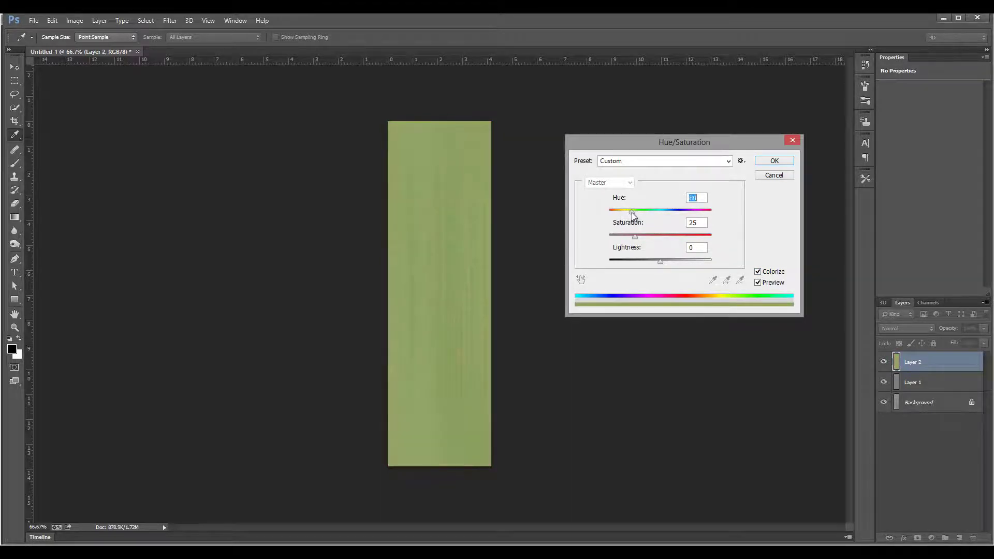
left_click_drag(635, 236, 635, 211)
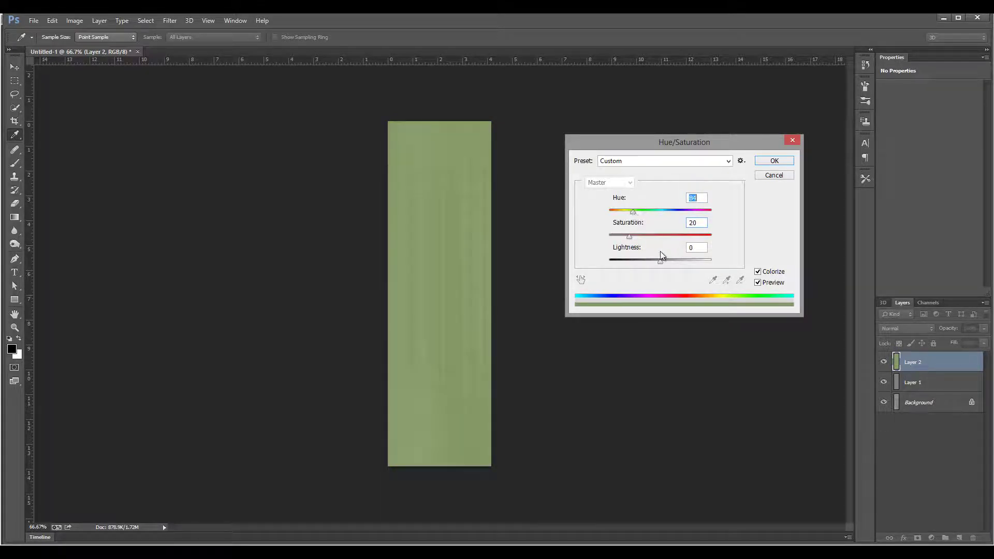
left_click_drag(661, 261, 650, 260)
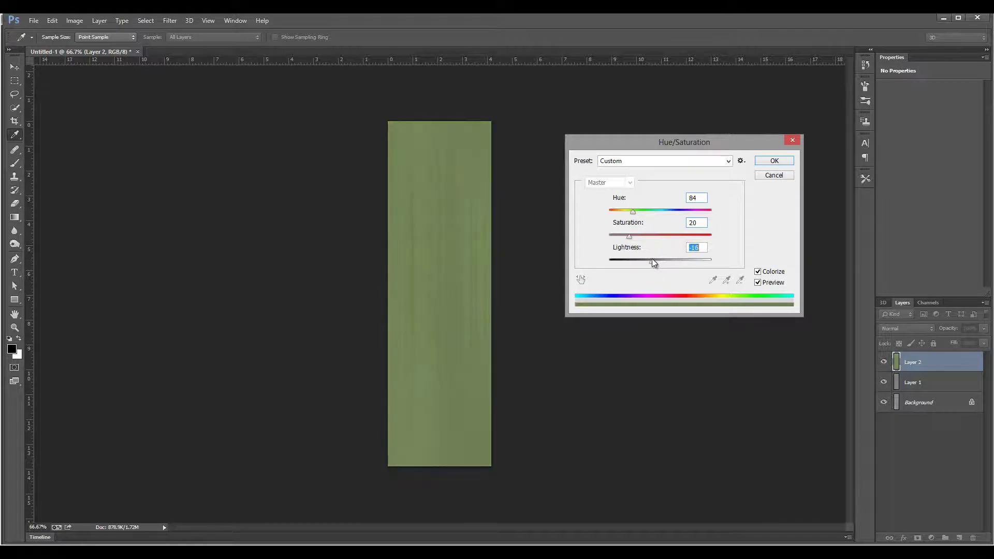
left_click_drag(634, 212, 631, 213)
left_click(771, 161)
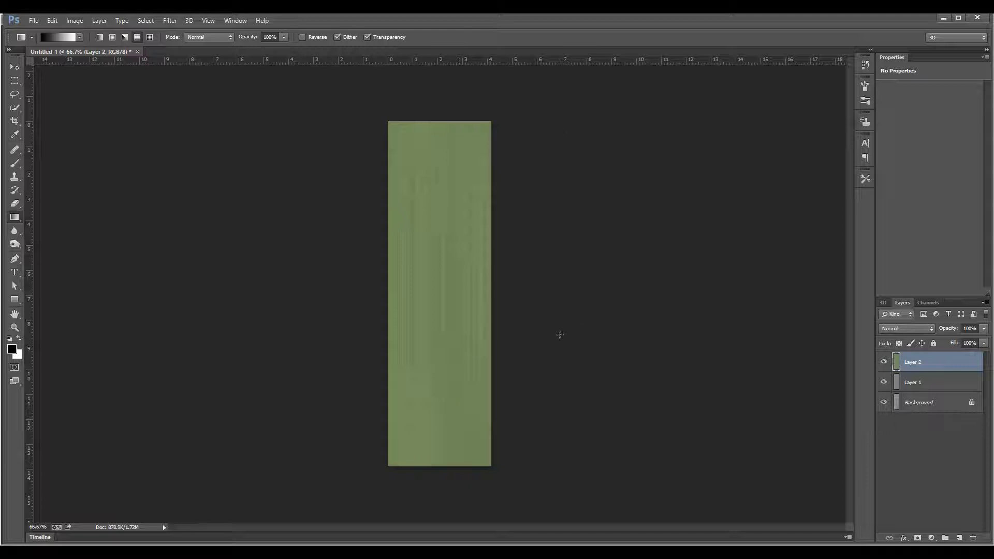
Step: Export the green strip with Save for Web as stamColor.jpg in the BeanPlant folder
left_click(34, 21)
left_click(134, 164)
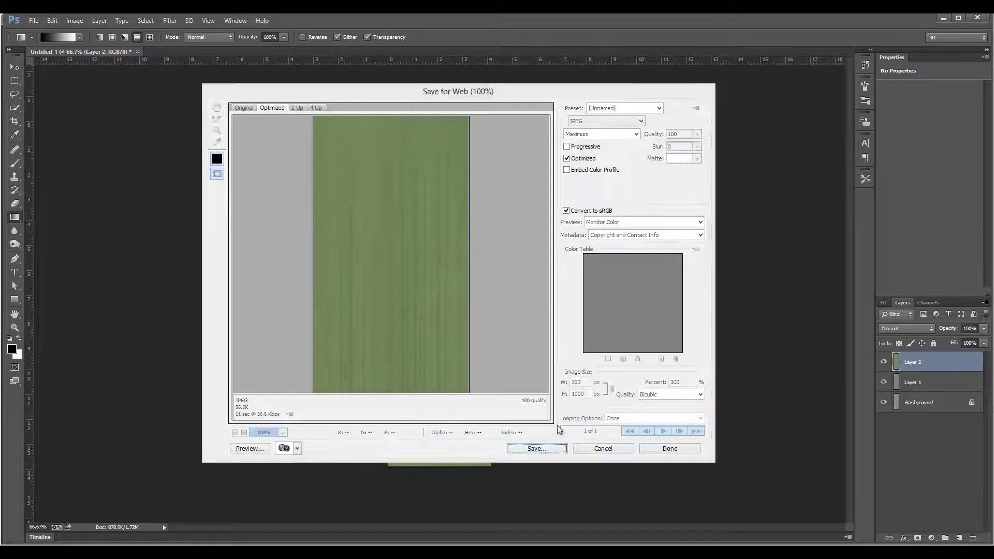
key("Return")
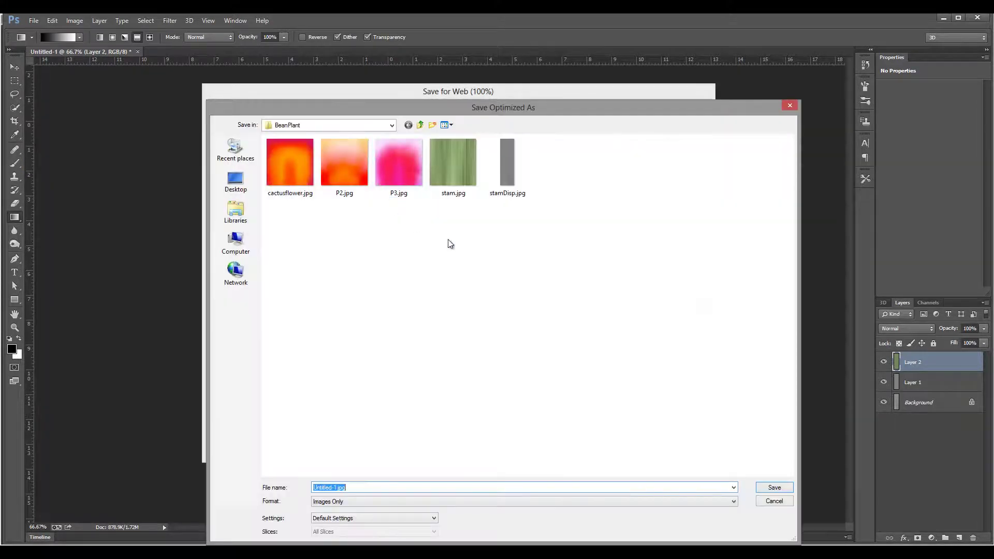
left_click(505, 176)
double_click(326, 488)
left_click_drag(326, 488, 334, 489)
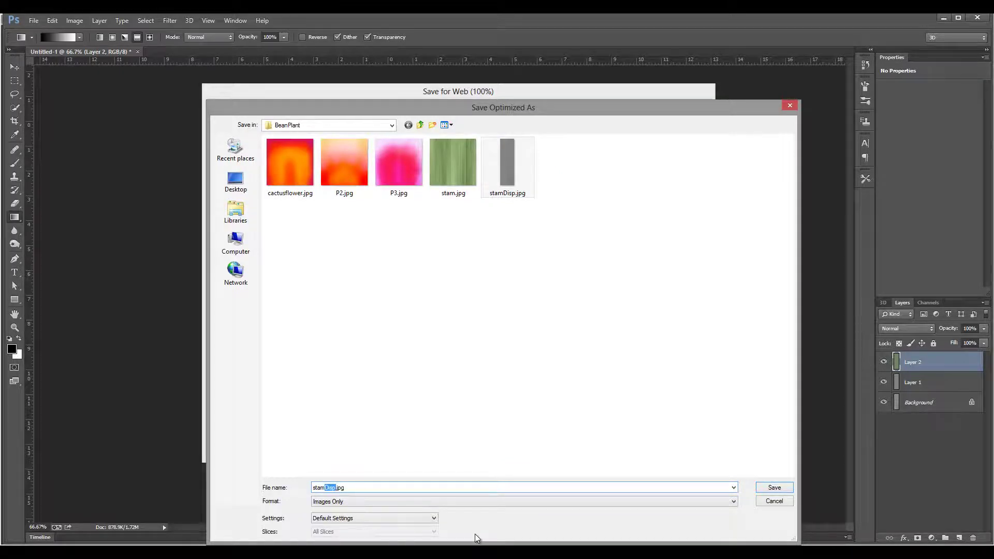
type("Color")
left_click(773, 488)
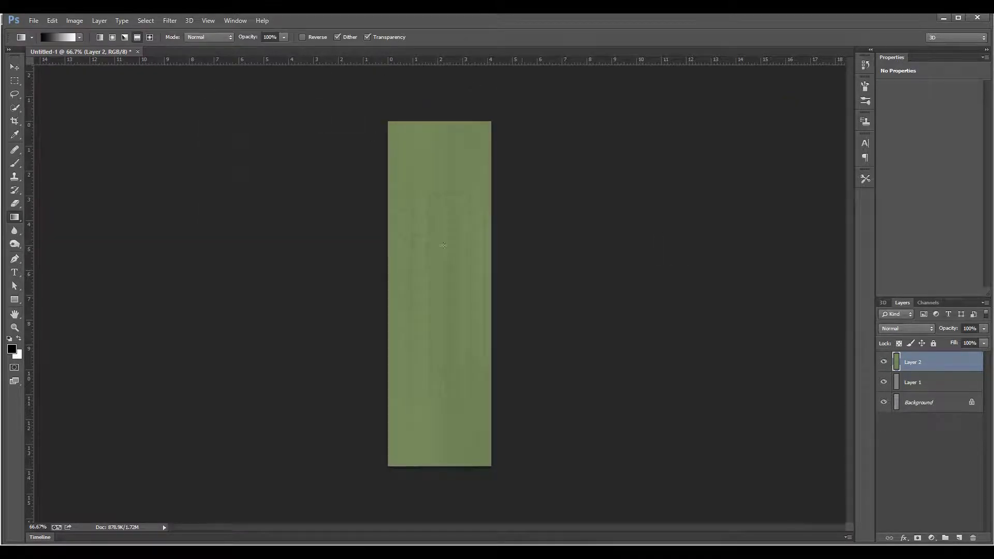
Step: Create a new document 500 pixels wide by 500 pixels high
left_click(37, 20)
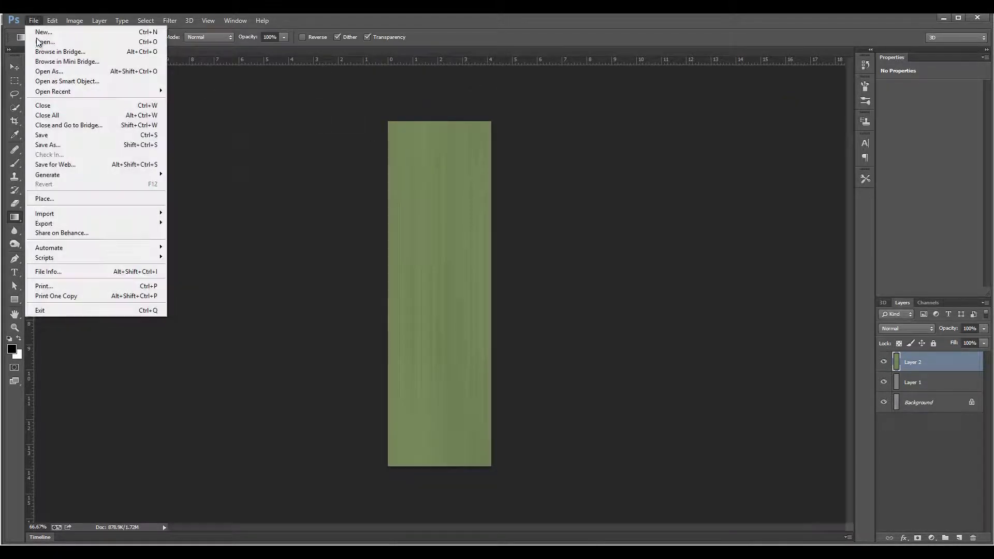
left_click(37, 31)
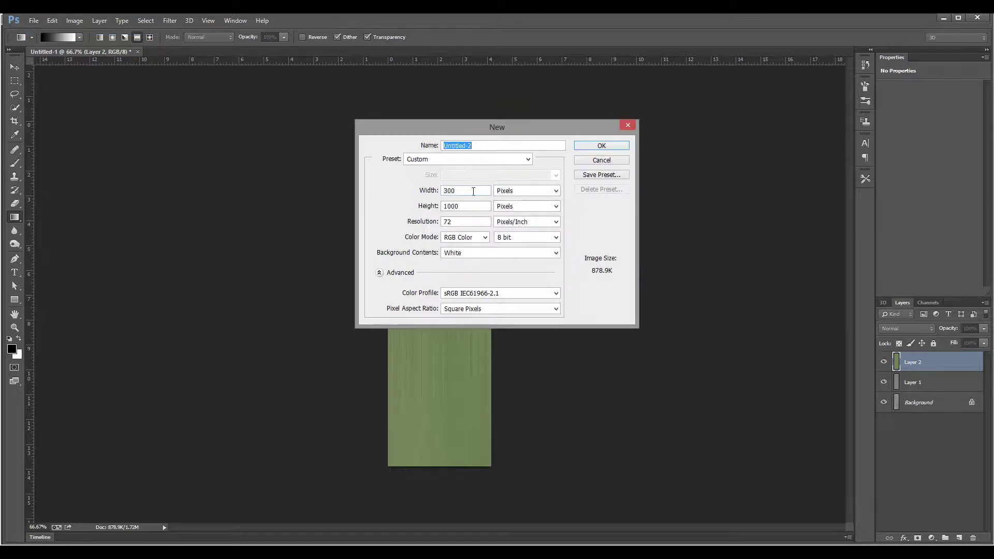
key("Tab")
type("1000")
double_click(488, 190)
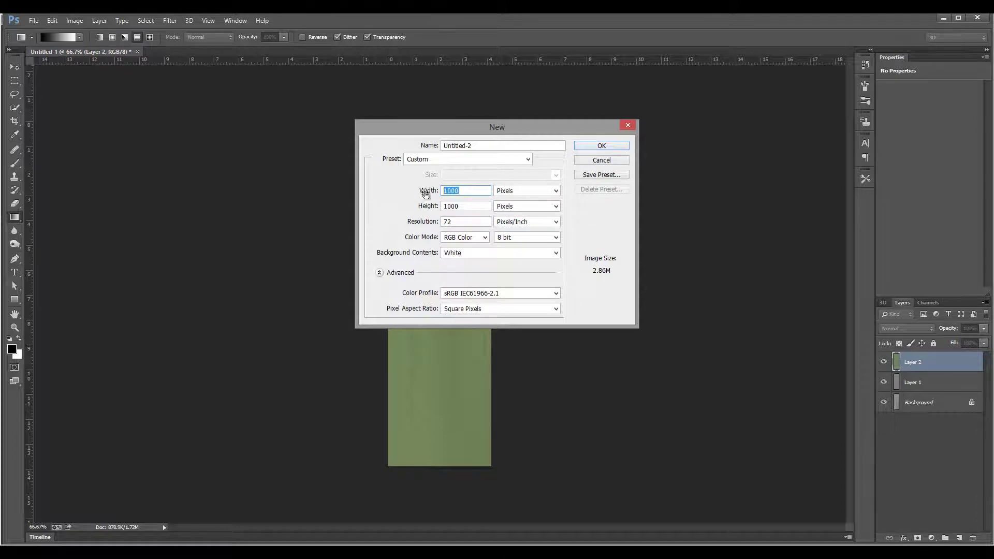
type("500")
key("Tab")
type("500")
left_click(602, 147)
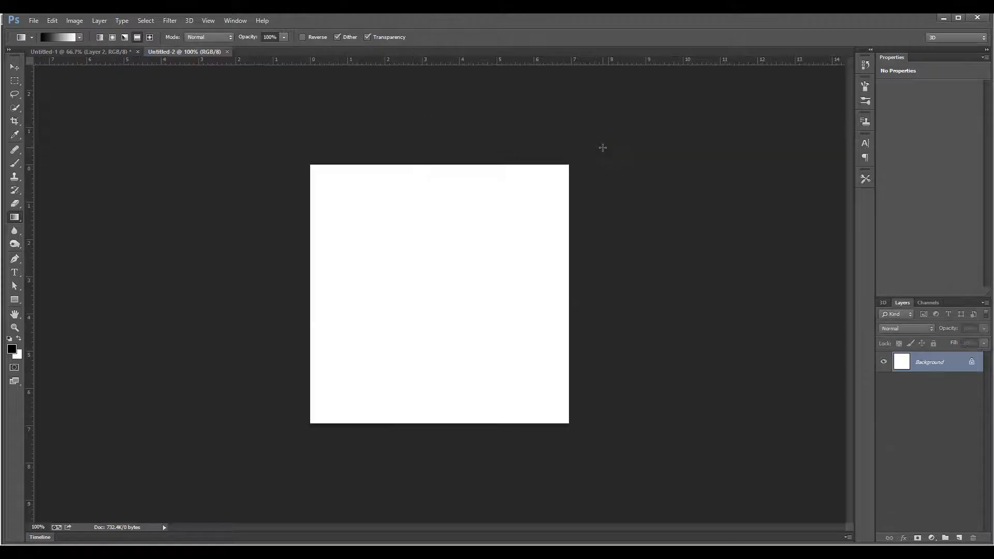
Step: Add an empty layer and paint a soft pink arch with the soft brush
left_click(959, 538)
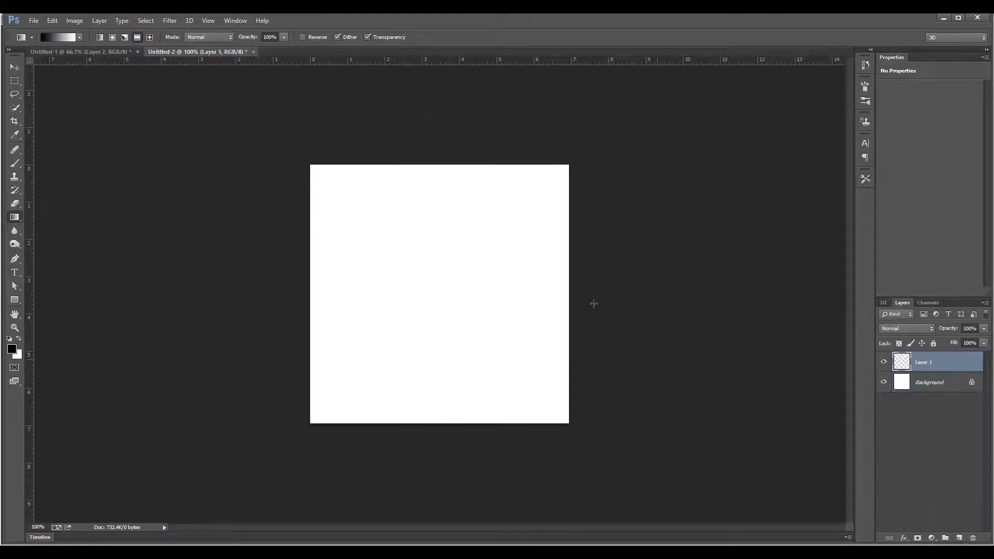
left_click(15, 351)
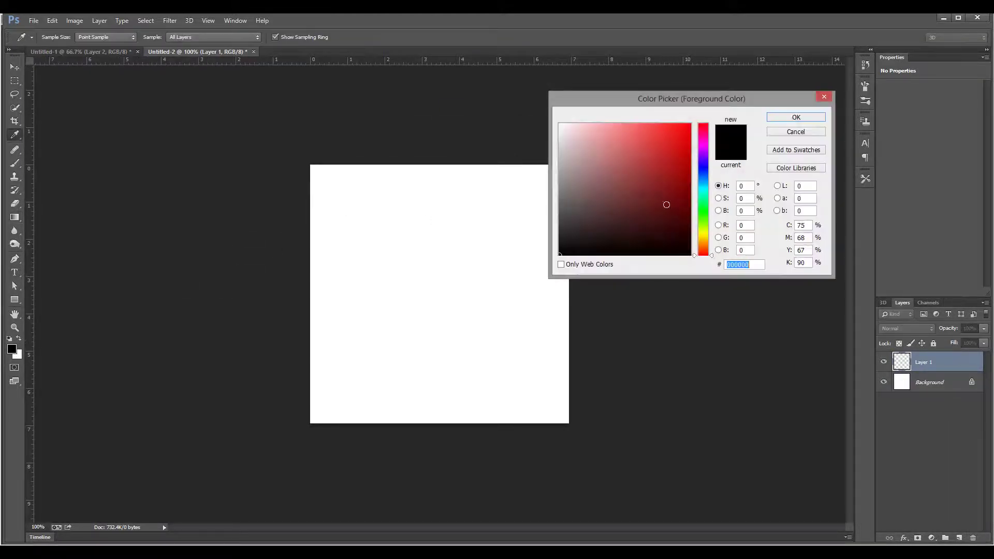
left_click_drag(709, 252, 707, 133)
mouse_move(608, 125)
left_mouse_down()
mouse_move(601, 123)
mouse_move(624, 124)
left_mouse_up()
left_click(798, 119)
left_click(16, 165)
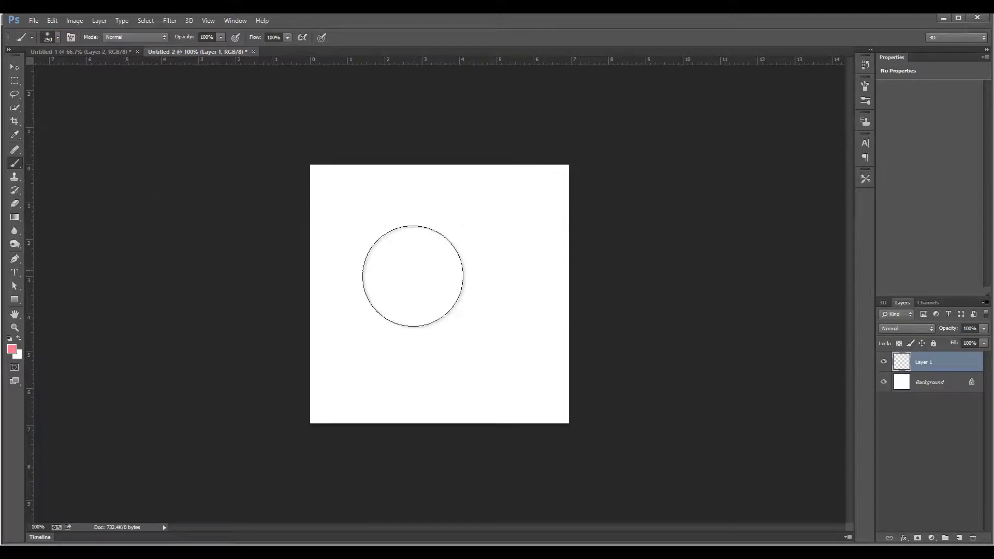
mouse_move(413, 275)
left_mouse_down()
mouse_move(452, 363)
mouse_move(436, 341)
mouse_move(355, 392)
mouse_move(512, 414)
mouse_move(379, 369)
mouse_move(429, 355)
mouse_move(460, 286)
mouse_move(443, 331)
mouse_move(462, 414)
mouse_move(469, 371)
mouse_move(428, 285)
mouse_move(420, 289)
mouse_move(479, 368)
left_mouse_up()
Step: Brush pink-magenta across the top and down the left and right edges
left_click(12, 350)
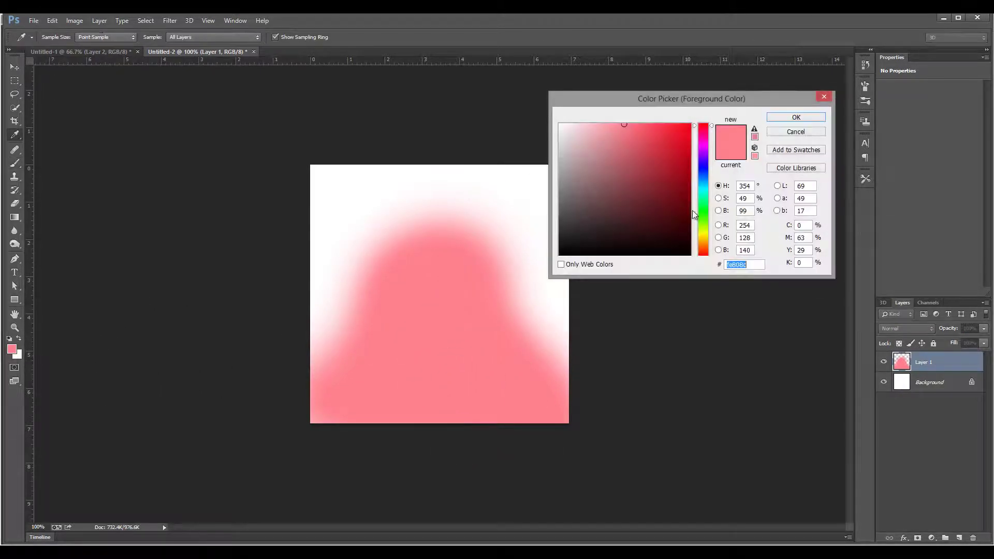
left_click_drag(710, 138, 710, 150)
left_click(796, 117)
key("b")
mouse_move(354, 157)
left_mouse_down()
mouse_move(389, 156)
mouse_move(599, 176)
mouse_move(589, 254)
mouse_move(345, 148)
mouse_move(318, 213)
mouse_move(322, 252)
left_mouse_up()
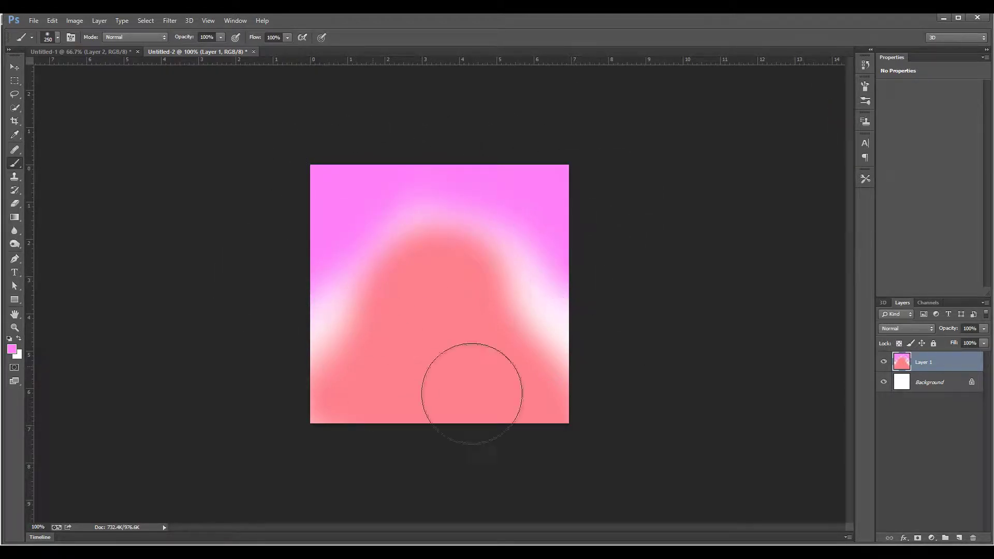
left_click_drag(342, 303, 315, 295)
mouse_move(526, 238)
left_mouse_down()
mouse_move(593, 302)
mouse_move(651, 289)
left_mouse_up()
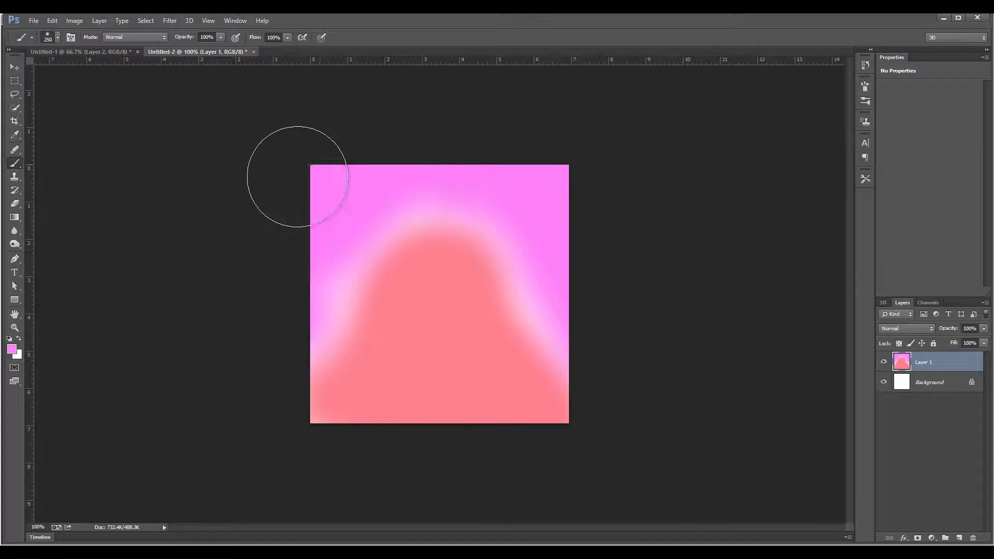
Step: Darken the top edge with dark purple paint
left_click(11, 349)
left_click(657, 194)
left_click(792, 118)
mouse_move(606, 176)
left_mouse_down()
mouse_move(413, 129)
mouse_move(295, 170)
mouse_move(524, 135)
mouse_move(614, 291)
mouse_move(453, 166)
mouse_move(278, 269)
mouse_move(239, 356)
left_mouse_up()
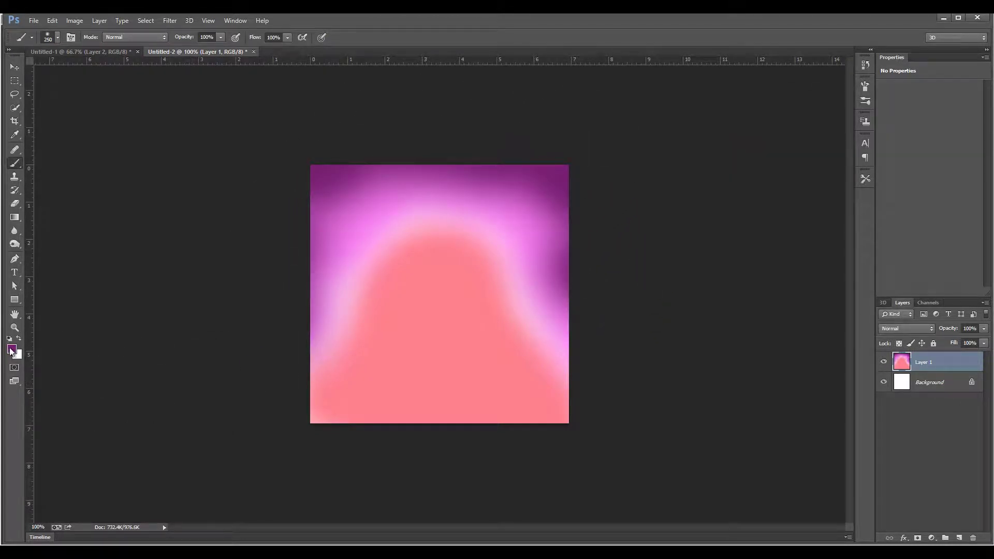
Step: Paint faint white streaks up the pink arch with a size 45 brush at 10% opacity
left_click(11, 351)
left_click(560, 125)
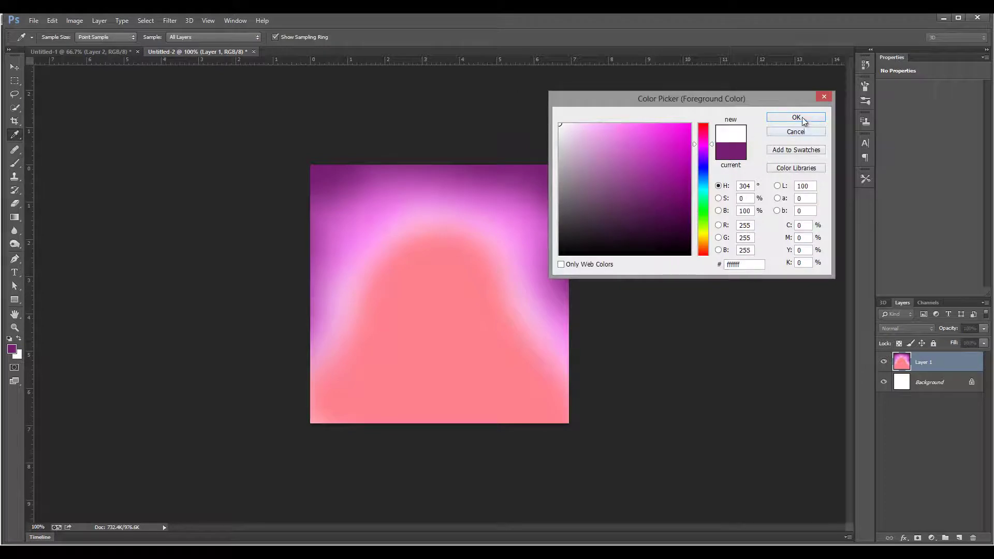
key("Return")
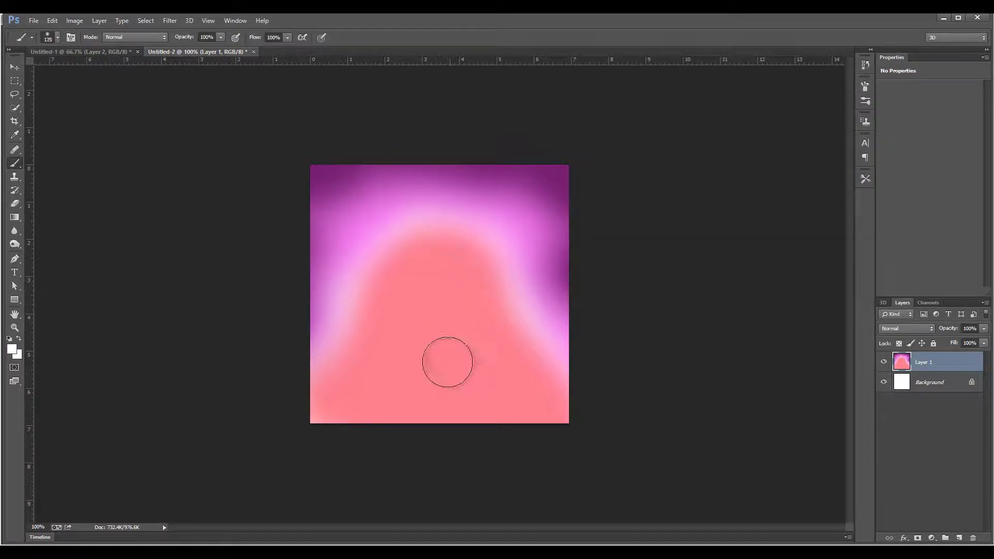
key("bracketleft")
key("bracketleft")
key("bracketleft")
key("bracketleft")
key("bracketleft")
key("bracketleft")
key("bracketleft")
key("bracketleft")
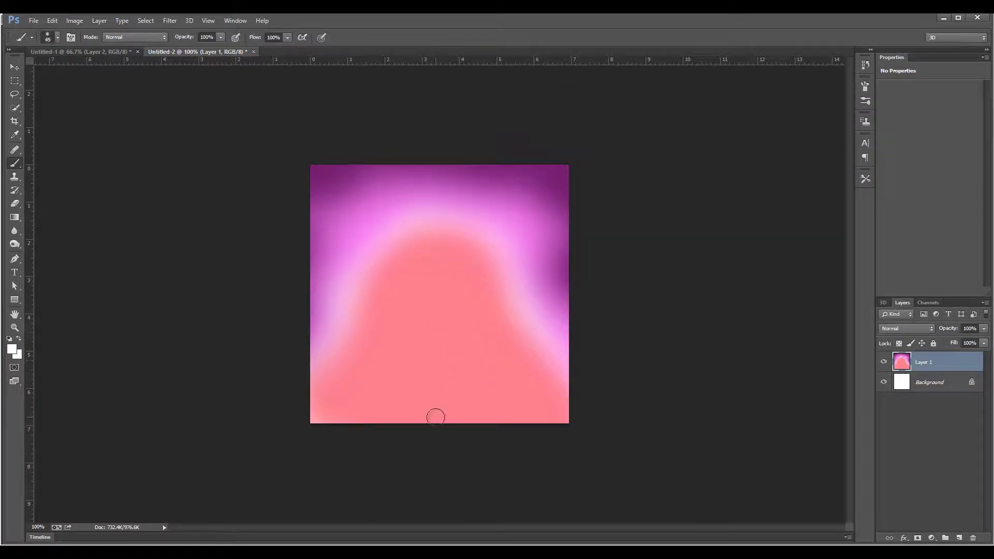
key("1")
mouse_move(440, 412)
left_mouse_down()
mouse_move(433, 365)
mouse_move(441, 433)
mouse_move(419, 392)
mouse_move(390, 376)
mouse_move(415, 381)
mouse_move(413, 372)
mouse_move(434, 418)
mouse_move(471, 361)
mouse_move(475, 380)
mouse_move(456, 417)
left_mouse_up()
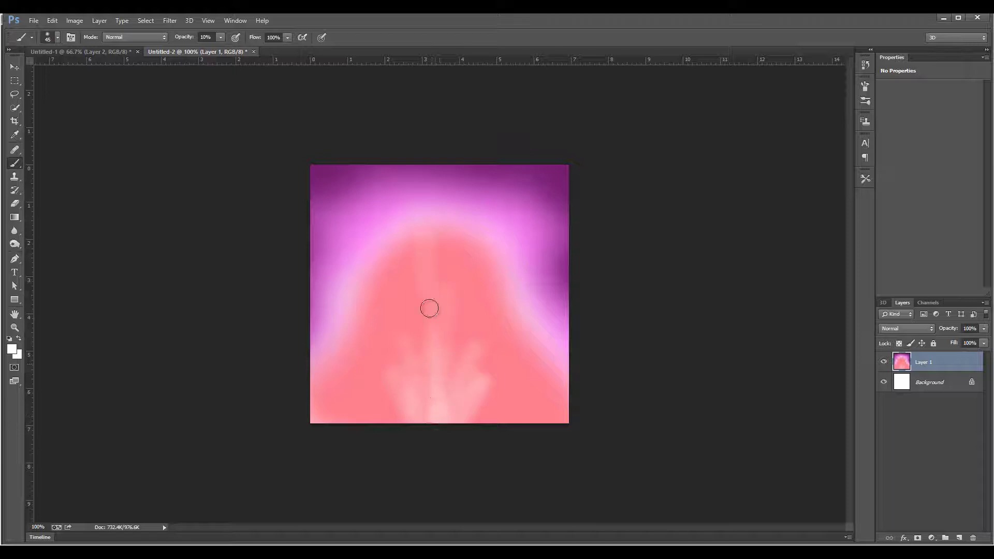
mouse_move(436, 342)
left_mouse_down()
mouse_move(418, 405)
mouse_move(399, 333)
mouse_move(366, 355)
mouse_move(385, 390)
mouse_move(357, 391)
mouse_move(434, 421)
mouse_move(458, 358)
mouse_move(436, 401)
mouse_move(505, 391)
mouse_move(506, 406)
mouse_move(514, 402)
mouse_move(451, 425)
mouse_move(424, 321)
mouse_move(434, 388)
mouse_move(448, 409)
mouse_move(482, 283)
mouse_move(457, 353)
mouse_move(437, 373)
left_mouse_up()
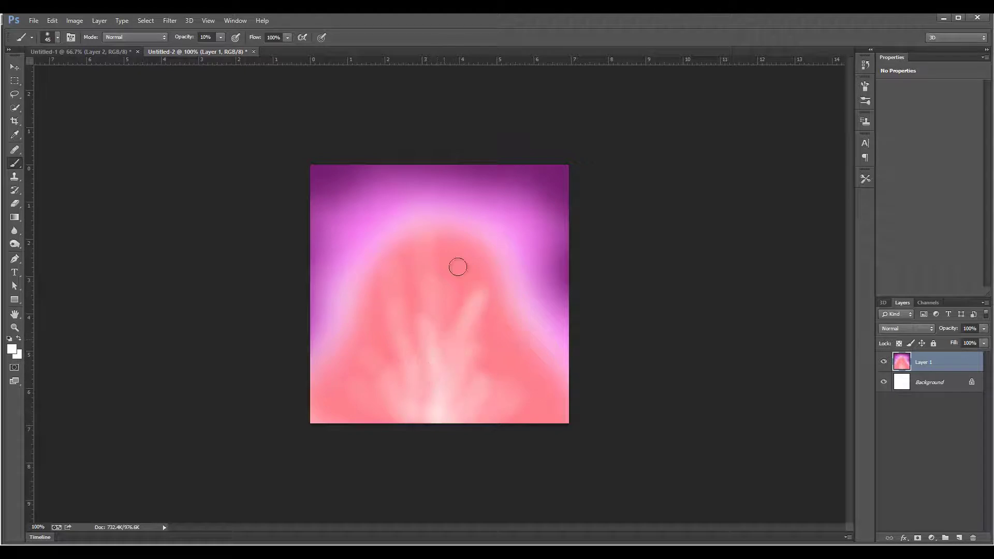
mouse_move(459, 260)
left_mouse_down()
mouse_move(433, 336)
mouse_move(411, 279)
mouse_move(404, 283)
mouse_move(426, 353)
mouse_move(397, 286)
mouse_move(416, 388)
left_mouse_up()
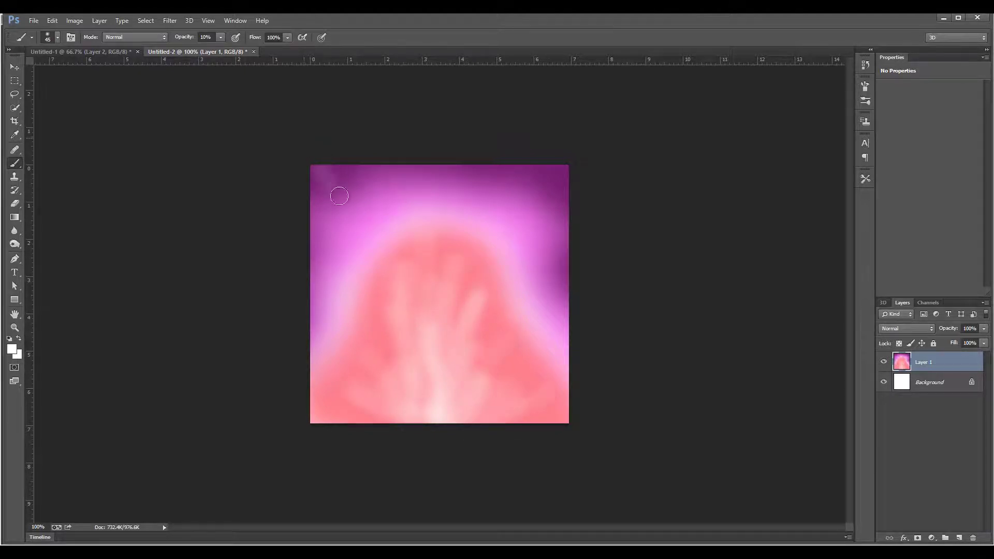
Step: Softly lighten the top, right and left edges, then open Save for Web
mouse_move(340, 186)
left_mouse_down()
mouse_move(363, 172)
mouse_move(452, 182)
mouse_move(511, 167)
mouse_move(545, 223)
mouse_move(616, 277)
left_mouse_up()
mouse_move(281, 186)
left_mouse_down()
mouse_move(321, 229)
mouse_move(292, 258)
mouse_move(276, 306)
left_mouse_up()
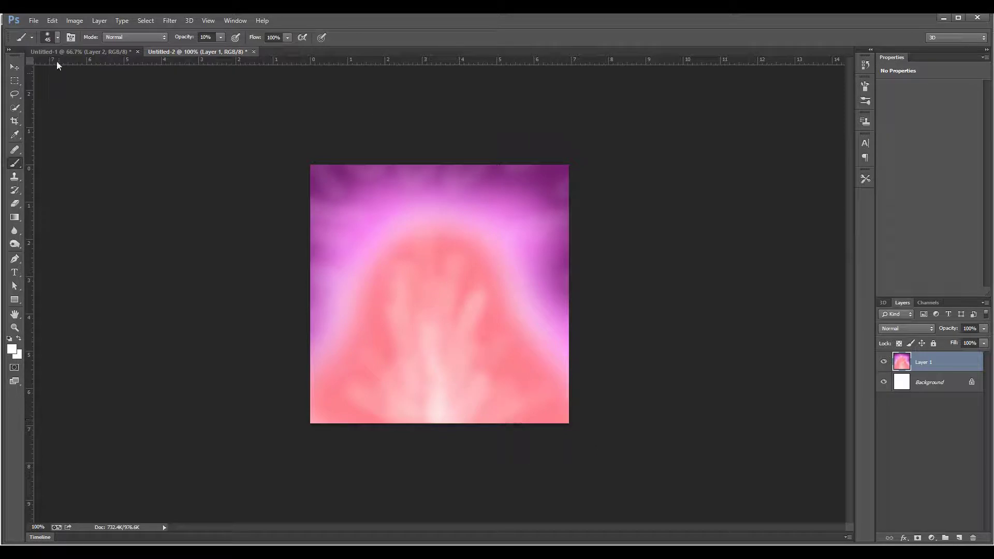
left_click(33, 20)
left_click(57, 164)
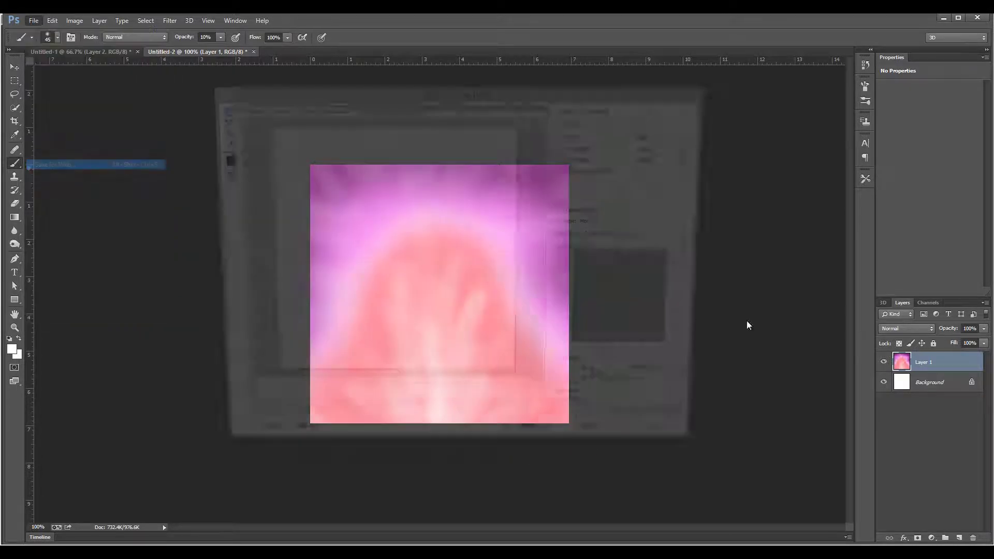
Step: Save the optimized texture as P4.jpg in the BeanPlant folder
left_click(542, 448)
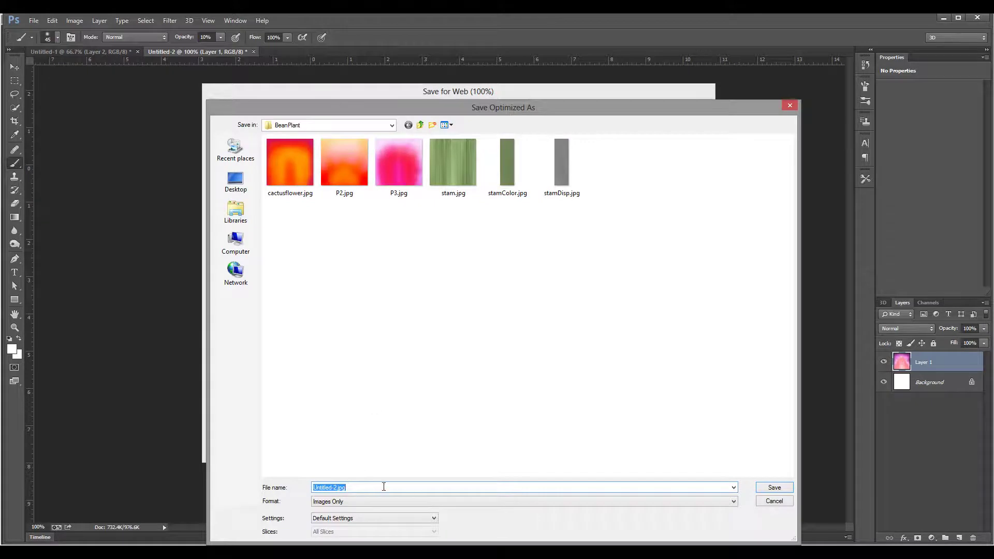
type("P4")
key("Return")
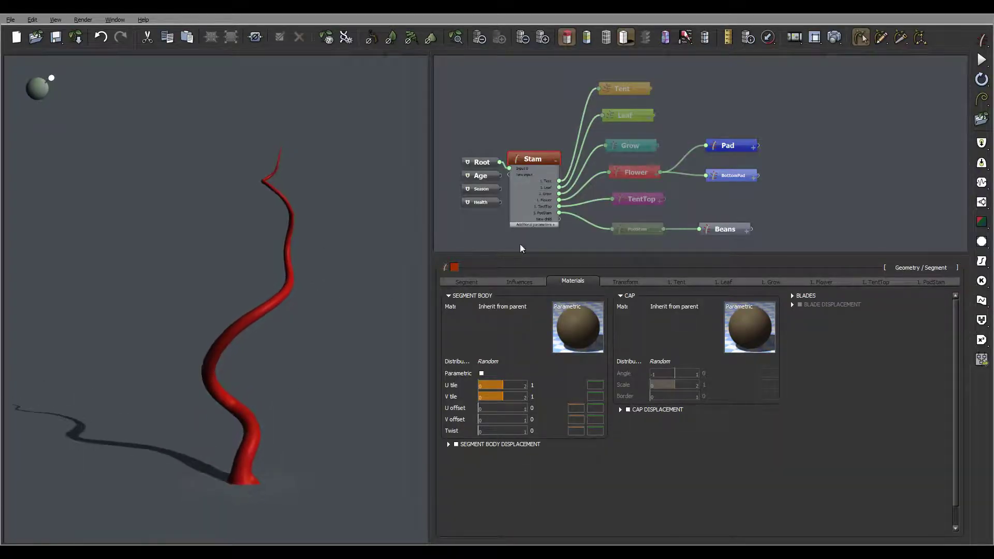
Step: Load stamColor.jpg from BeanPlant as the Segment Body material's colour picture
double_click(579, 338)
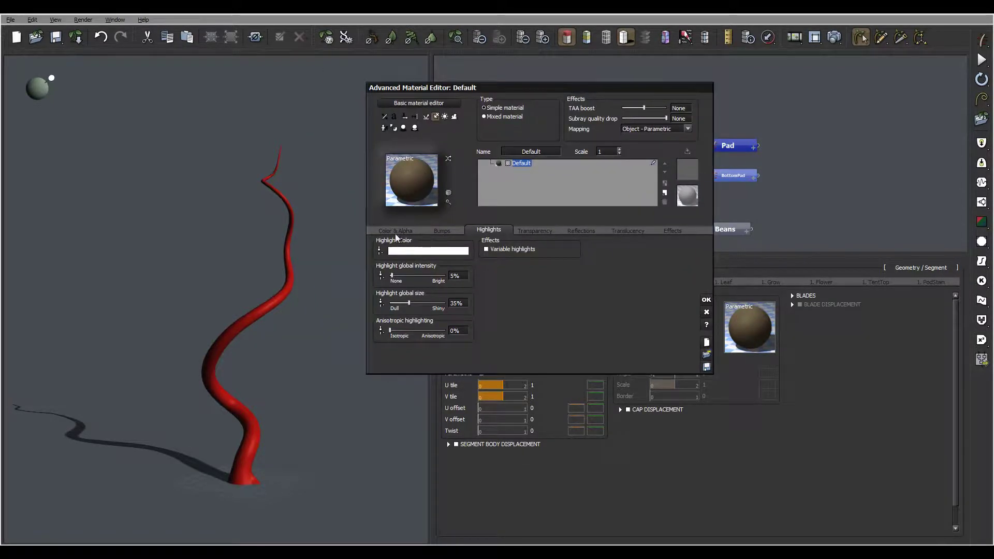
left_click(396, 232)
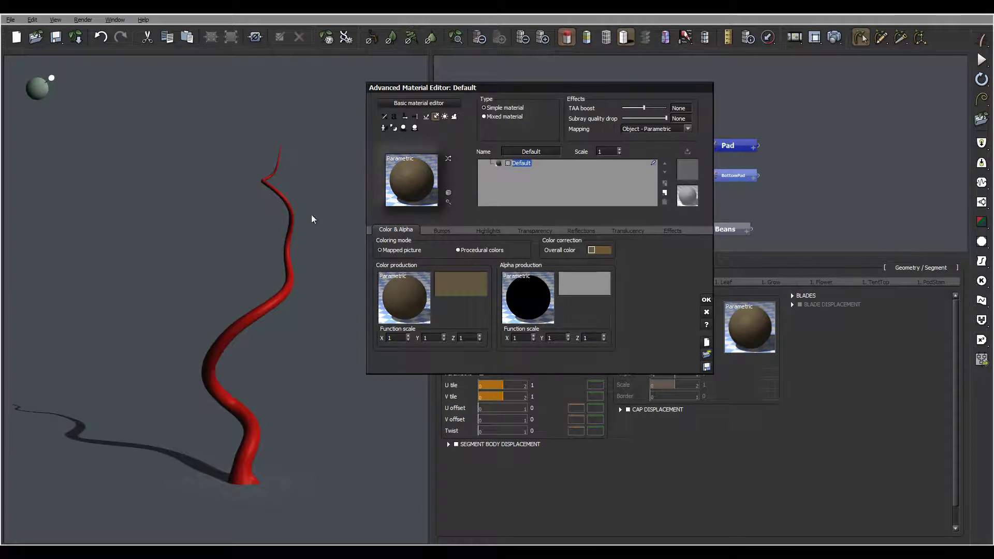
double_click(501, 286)
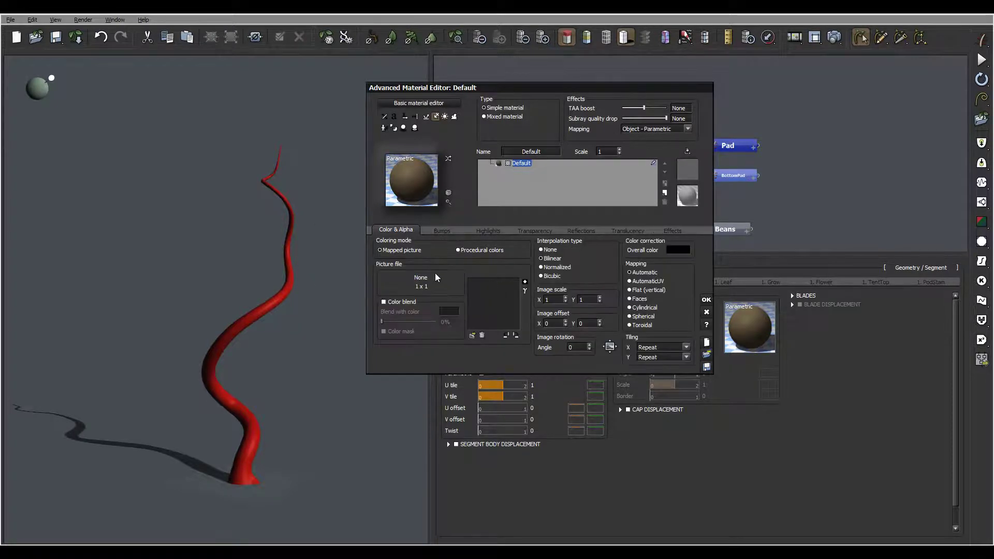
left_click(473, 337)
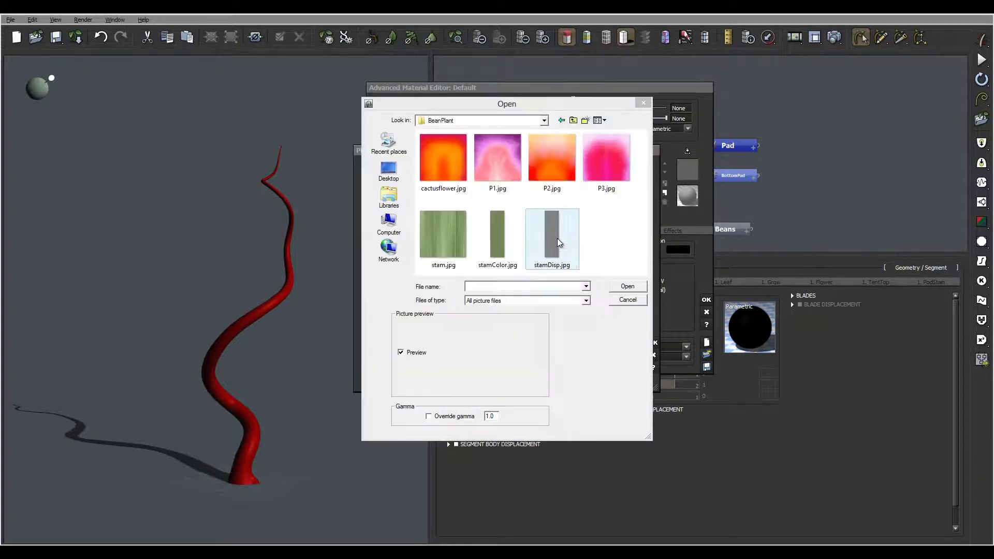
left_click(499, 226)
double_click(499, 228)
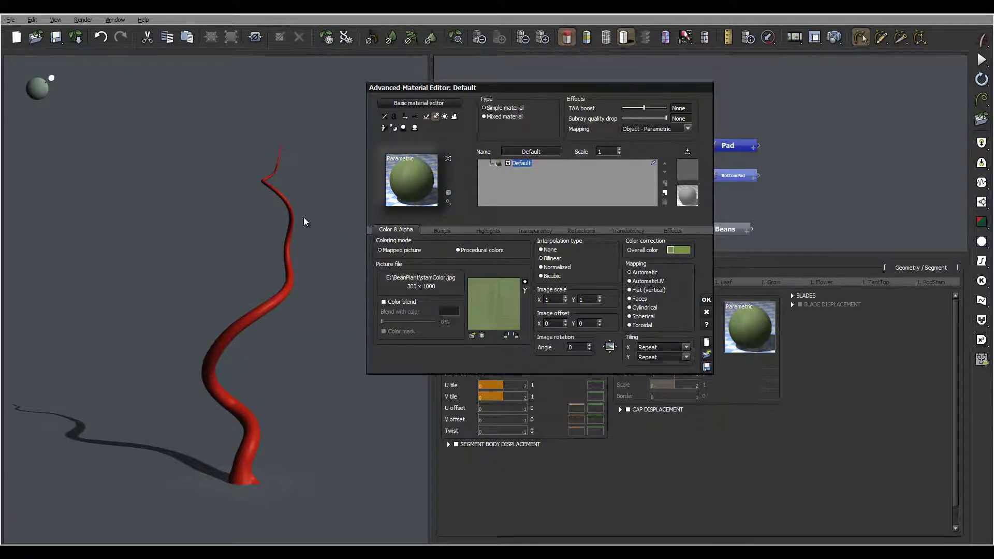
Step: Raise the highlight intensity to about 72% and shrink the highlight size to 14%
left_click(476, 231)
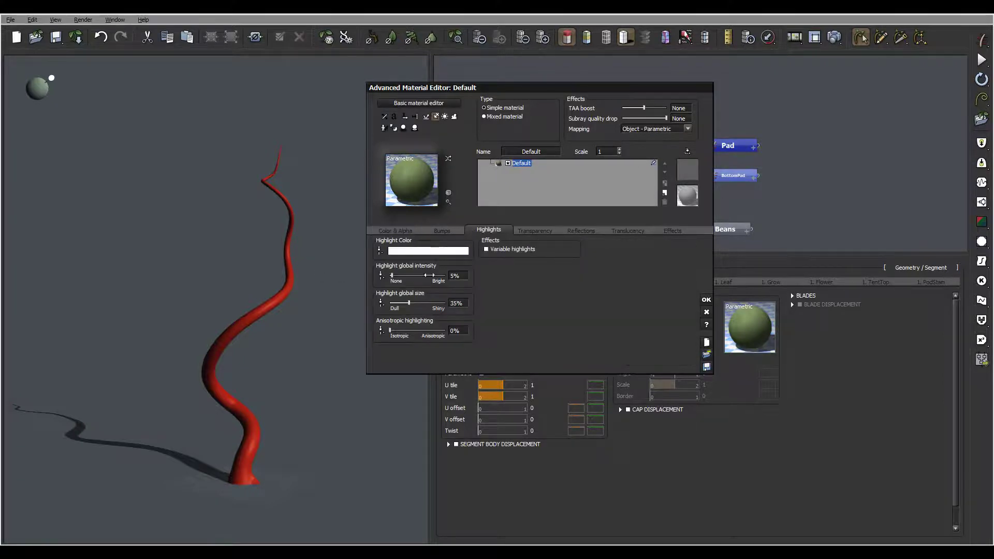
left_click_drag(392, 276, 429, 277)
left_click_drag(407, 303, 397, 303)
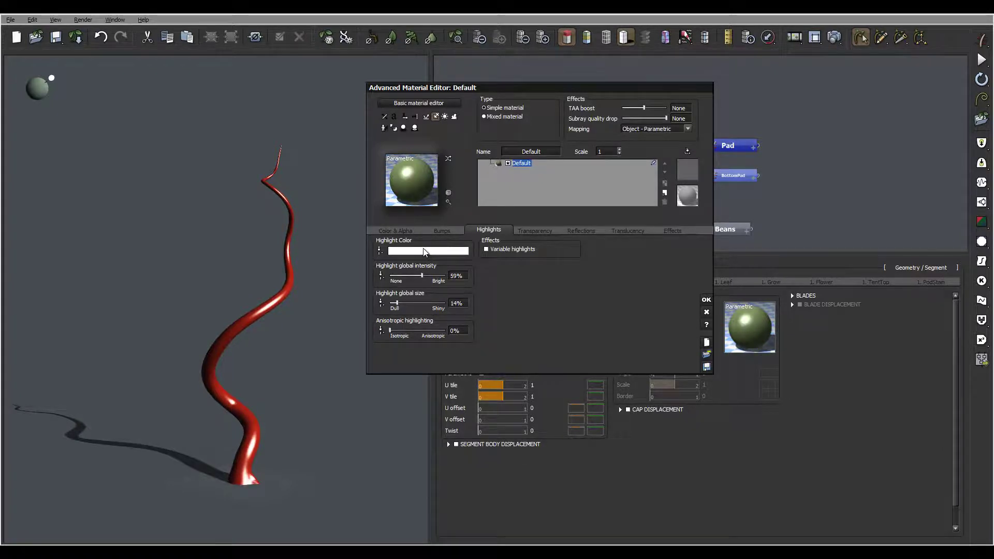
Step: Make the highlight colour a darker yellow-green and set highlight size to about 13%
left_click(425, 250)
left_click(413, 203)
left_click(497, 213)
left_click_drag(498, 214, 497, 221)
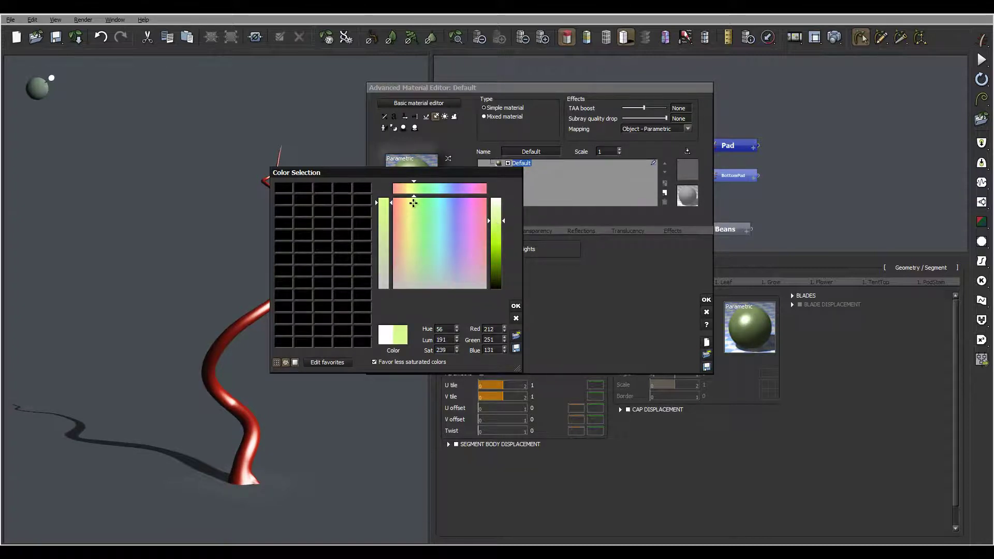
left_click(410, 202)
left_click(493, 233)
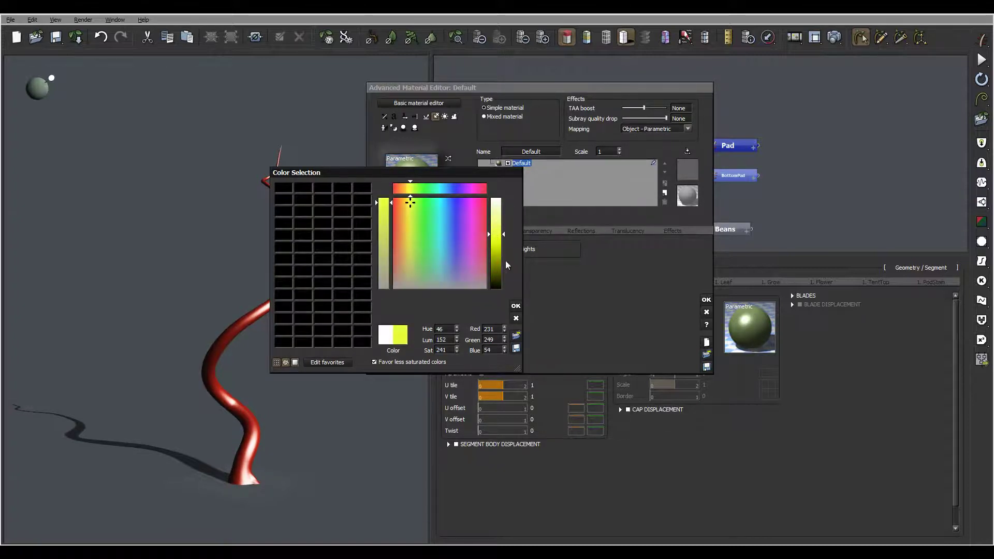
left_click(516, 306)
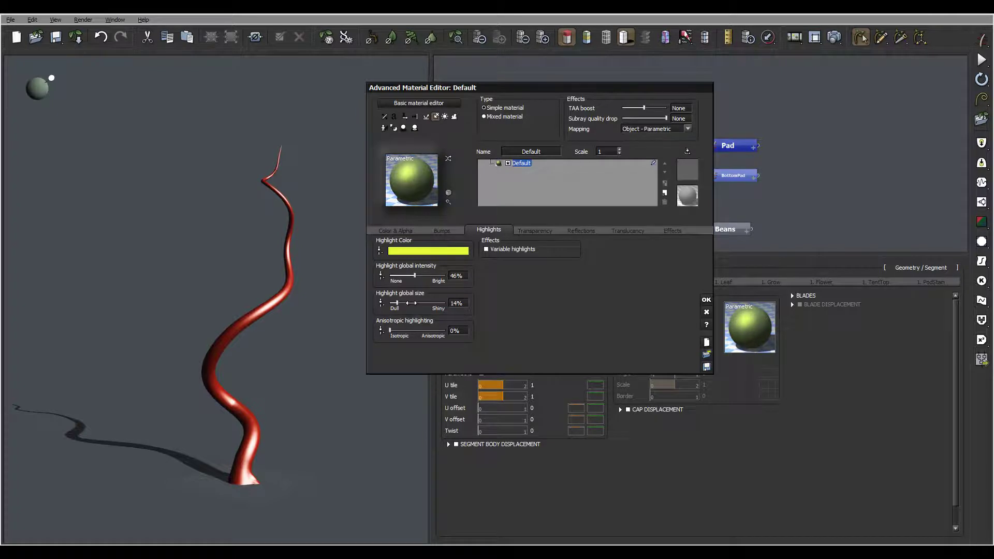
left_click_drag(411, 303, 392, 303)
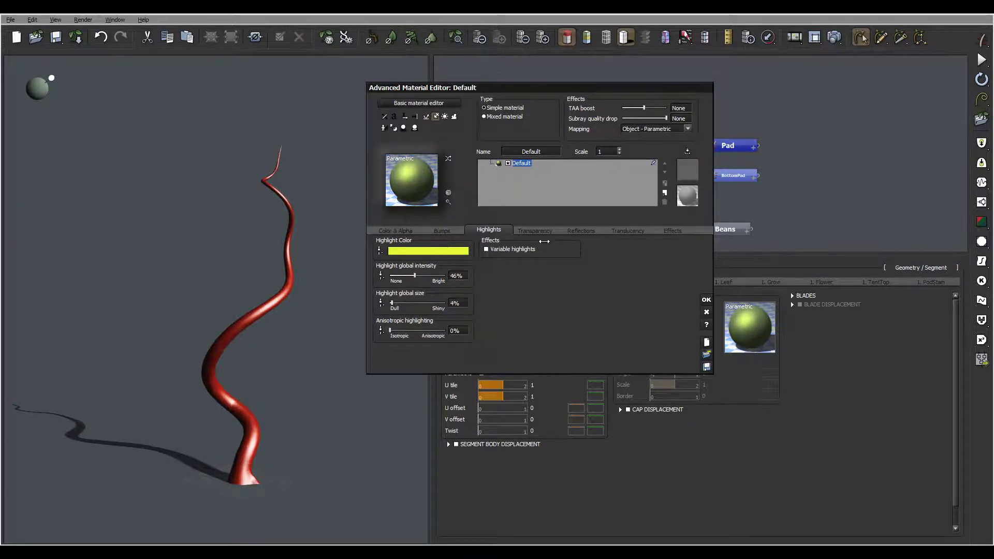
left_click_drag(293, 207, 324, 209)
Step: Close the material editor and enable Segment Body Displacement on the stem
left_click(707, 300)
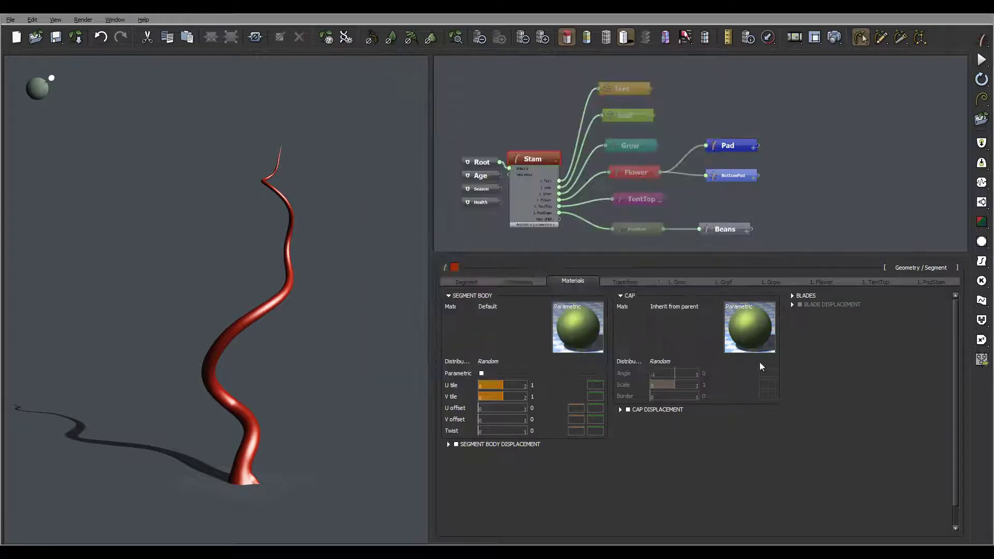
left_click(456, 446)
left_click(527, 453)
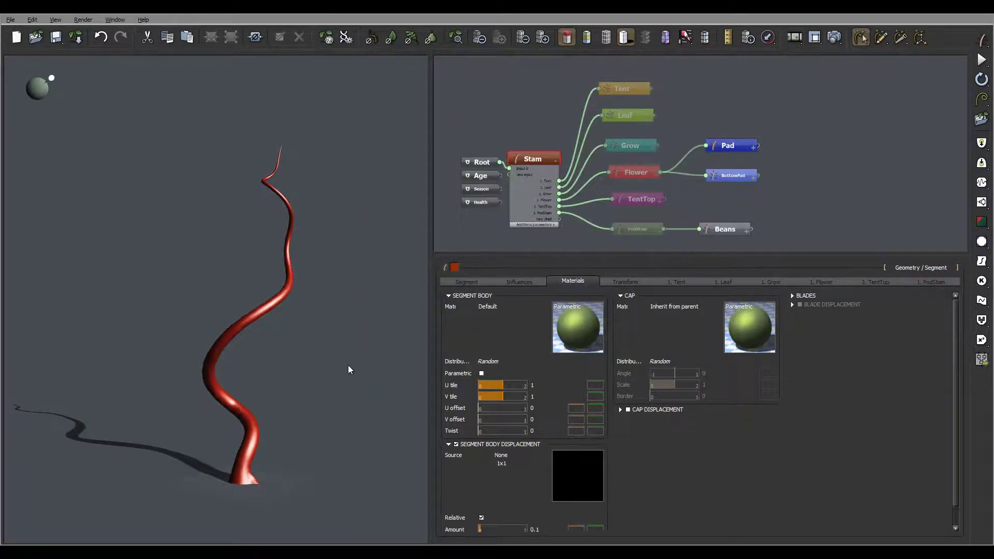
Step: Load stamDisp.jpg from disk as the stem's displacement map
left_click_drag(325, 376, 412, 404)
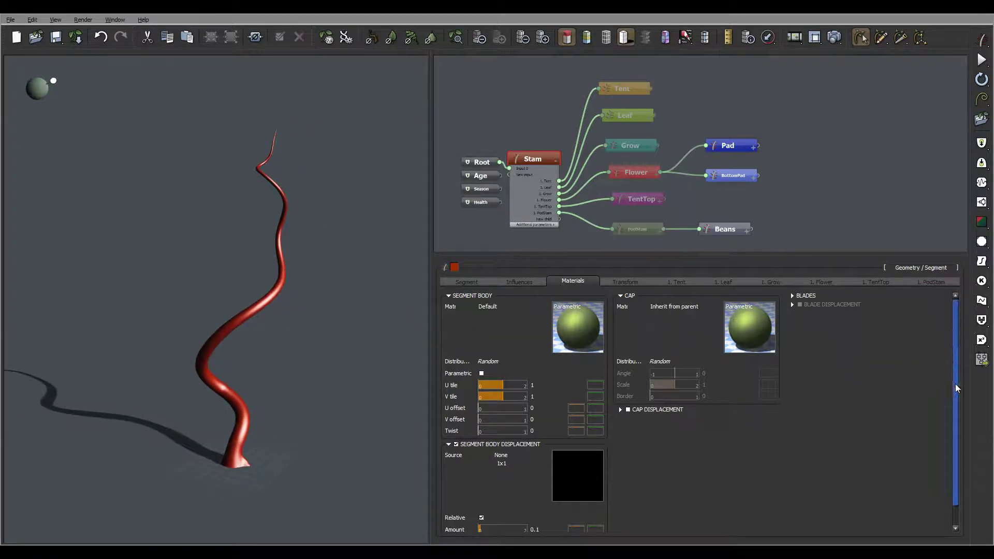
scroll(955, 394, "down", 1)
mouse_move(567, 455)
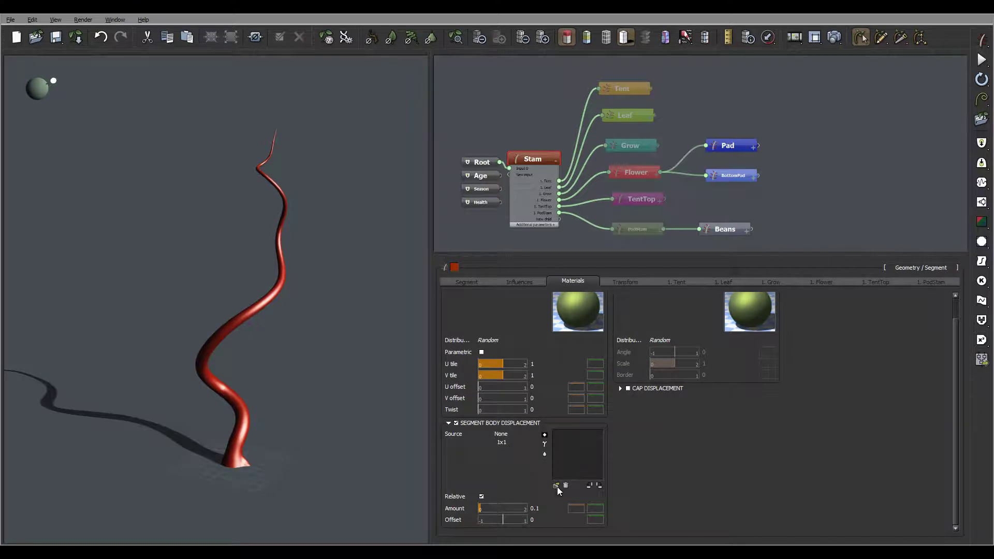
left_click(567, 456)
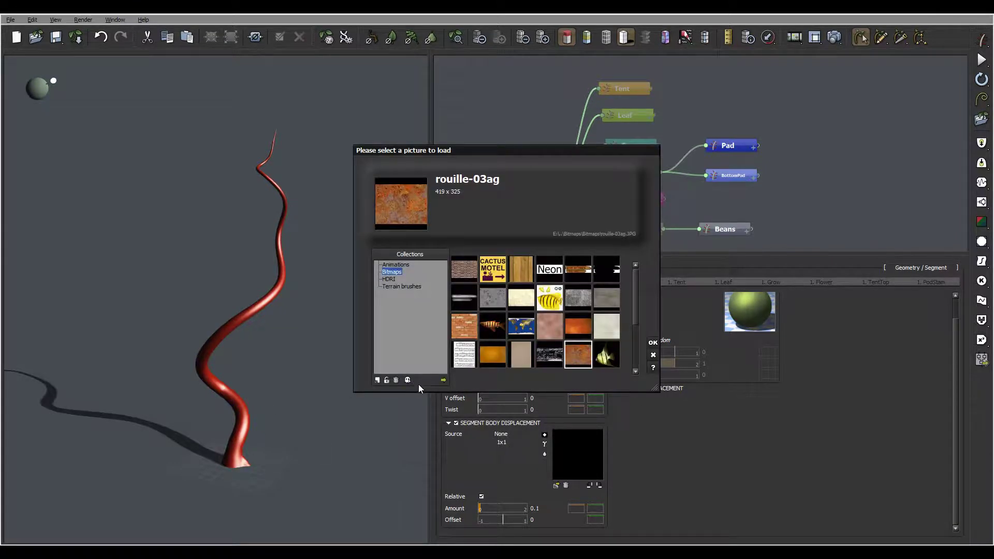
left_click(443, 382)
left_click(511, 236)
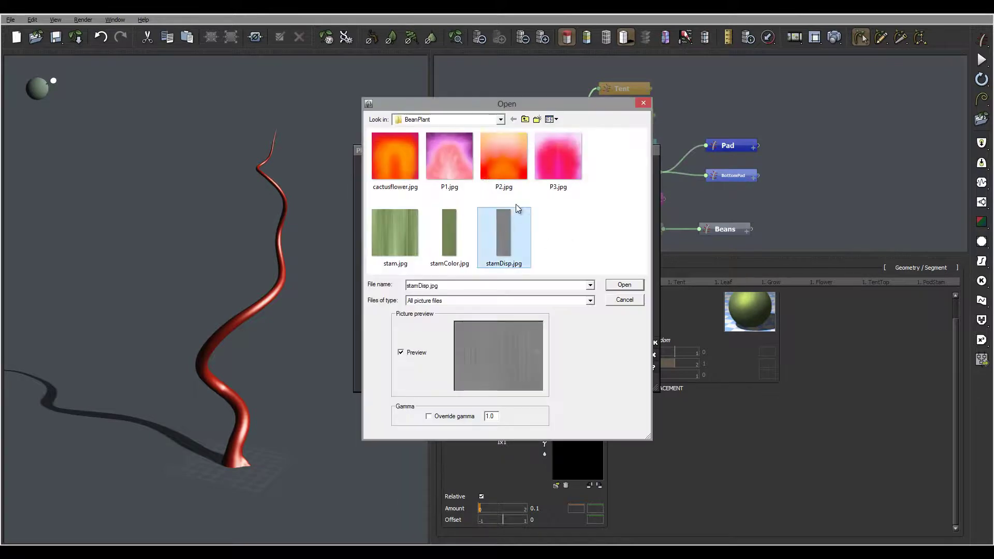
left_click(630, 285)
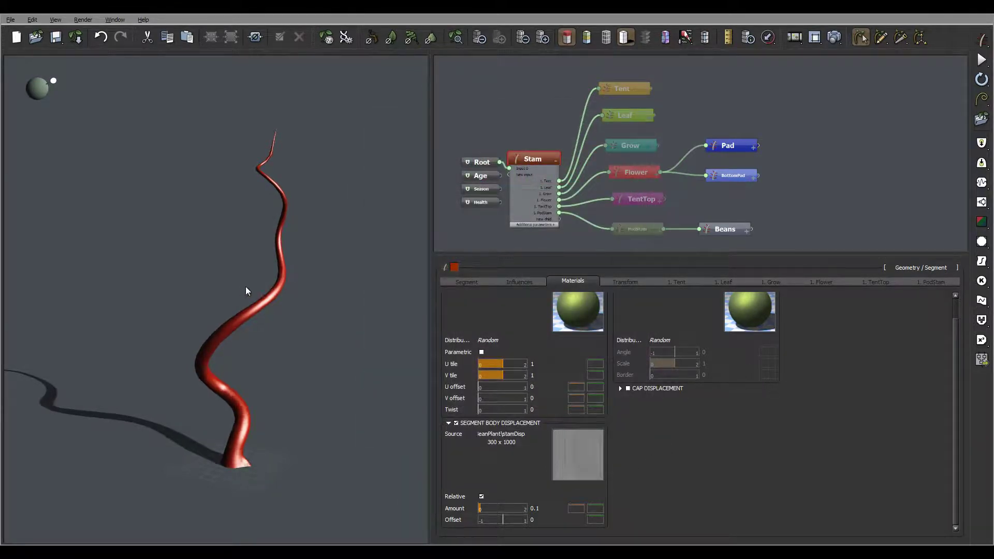
left_click_drag(259, 361, 268, 436)
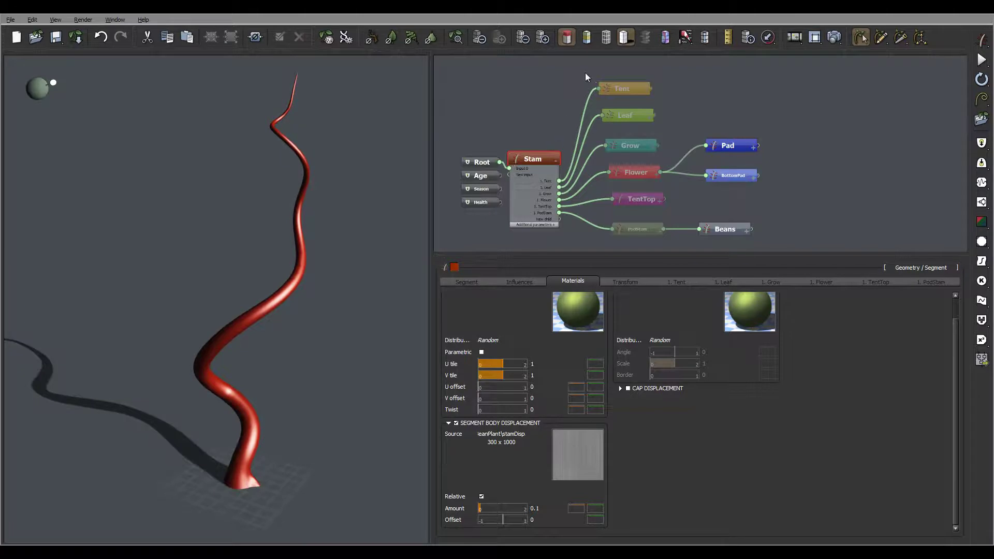
Step: Show the stem's olive-green texture and raise its displacement amount to 1.23
left_click(567, 40)
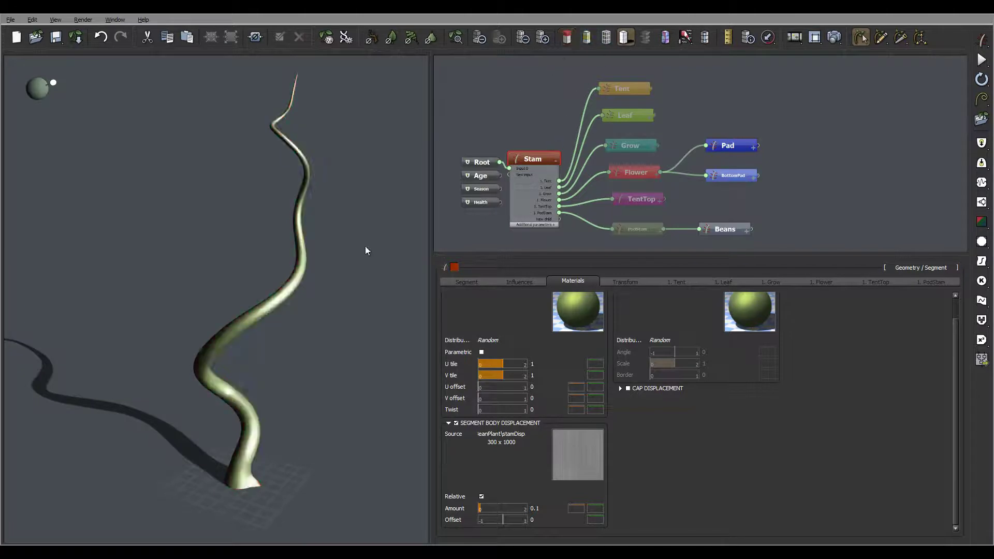
left_click_drag(321, 307, 408, 488)
left_click_drag(483, 508, 493, 508)
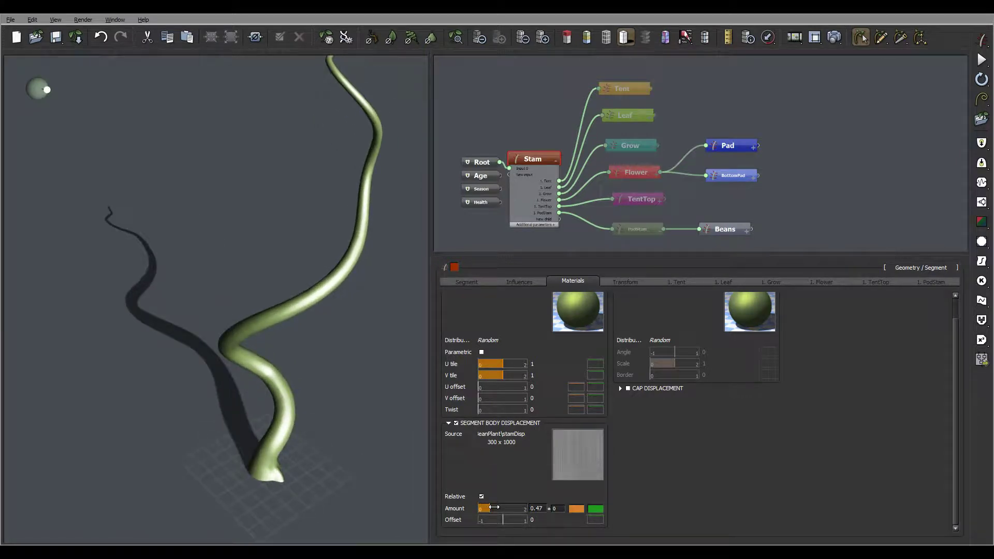
left_click_drag(302, 442, 295, 491)
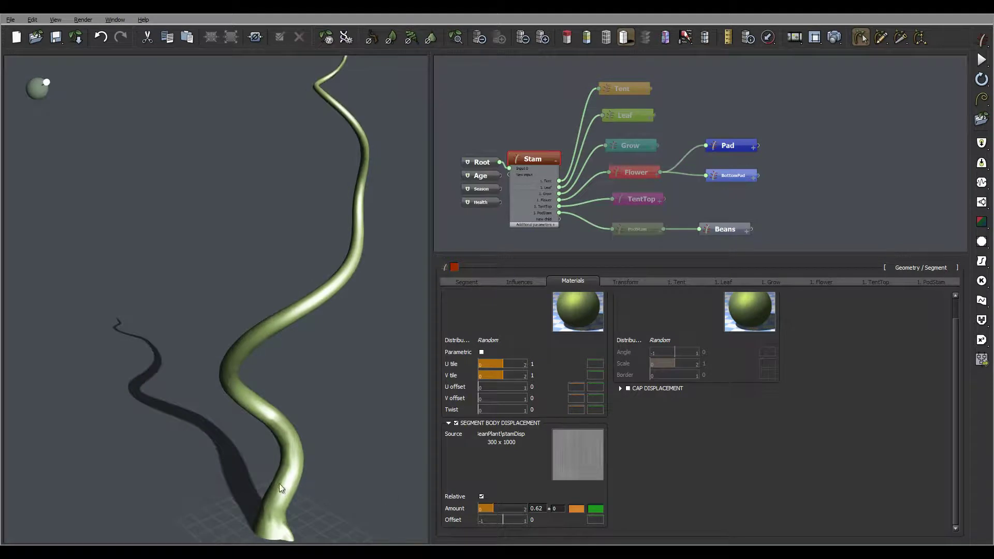
left_click_drag(496, 509, 511, 509)
left_click_drag(315, 455, 332, 342)
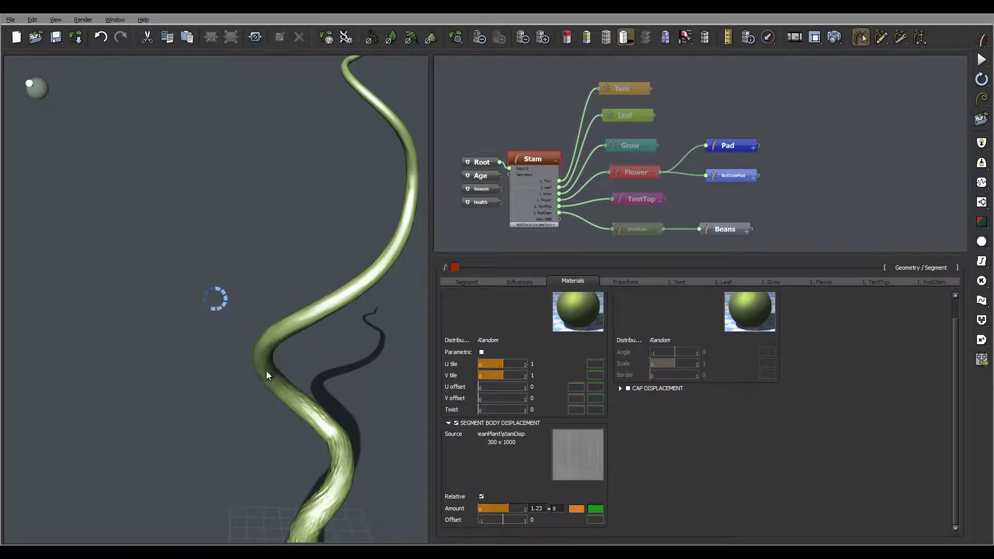
left_click_drag(265, 372, 311, 452)
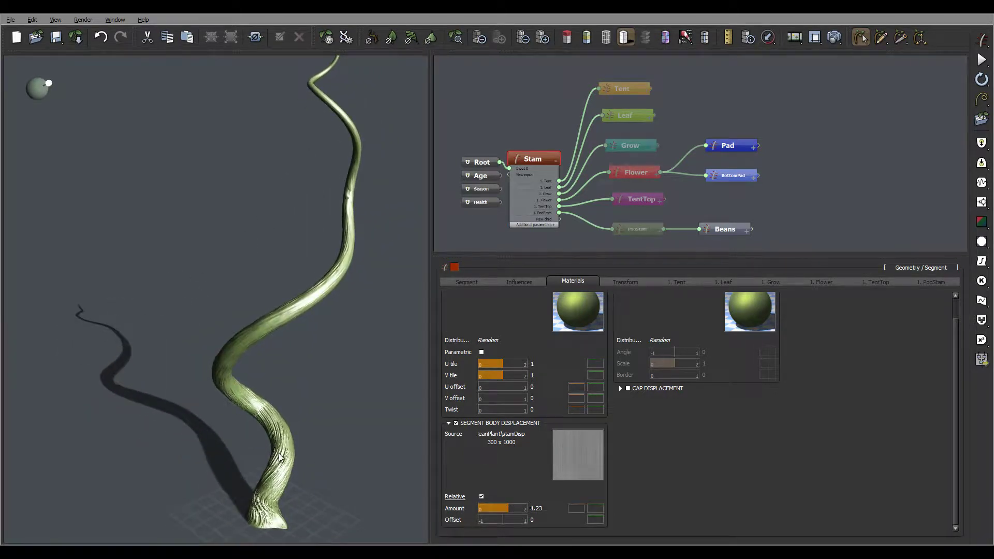
left_click_drag(279, 458, 372, 440)
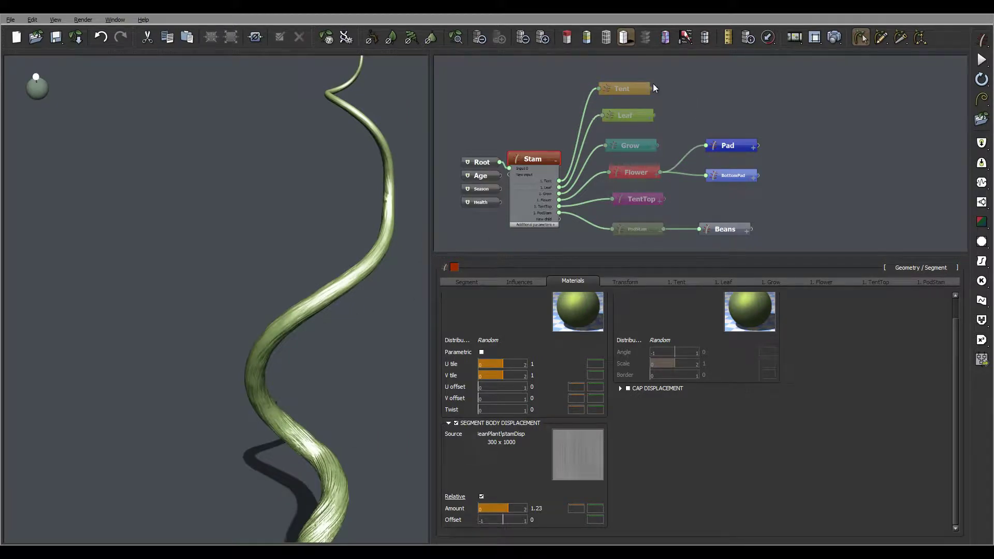
Step: Select the Tent node to grow curling tendrils and bring up its Materials settings
left_click(636, 91)
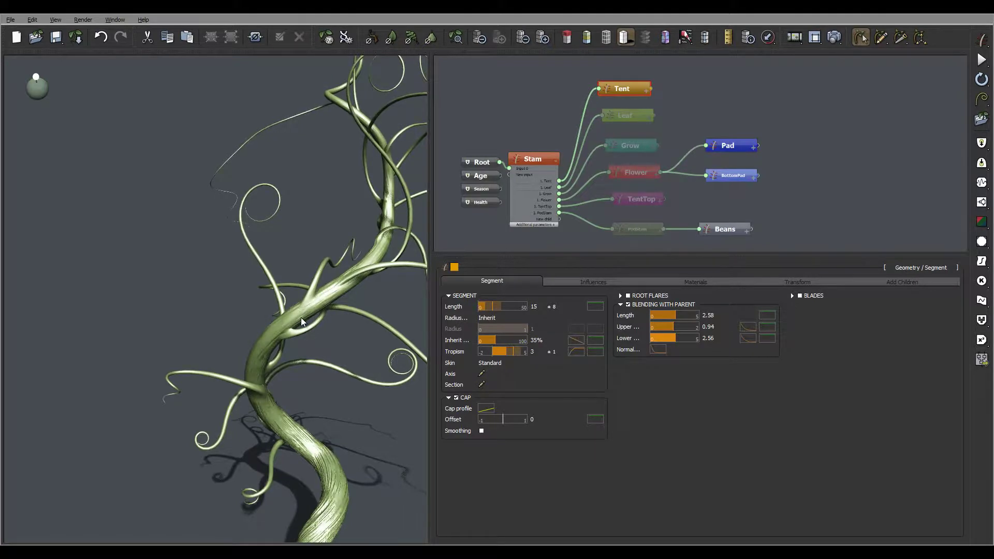
left_click_drag(312, 303, 366, 327)
left_click(696, 282)
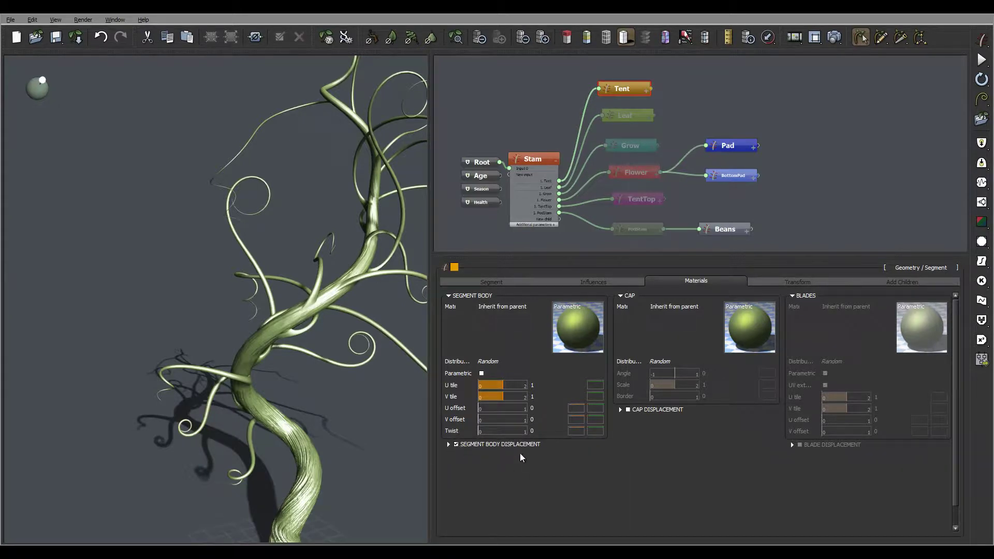
Step: Load stamDisp.jpg as the tendrils' segment body displacement and raise its amount to 0.89
left_click(567, 445)
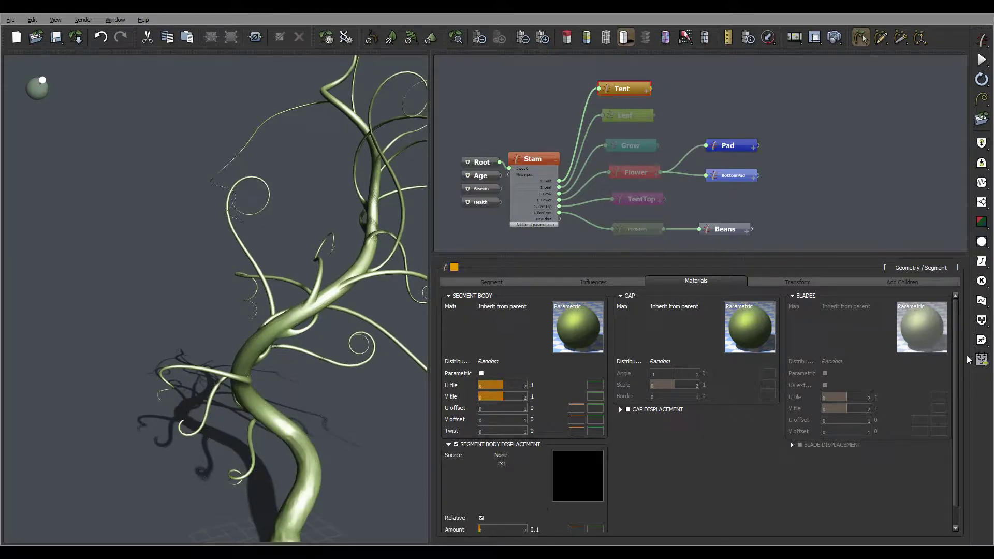
scroll(961, 422, "down", 1)
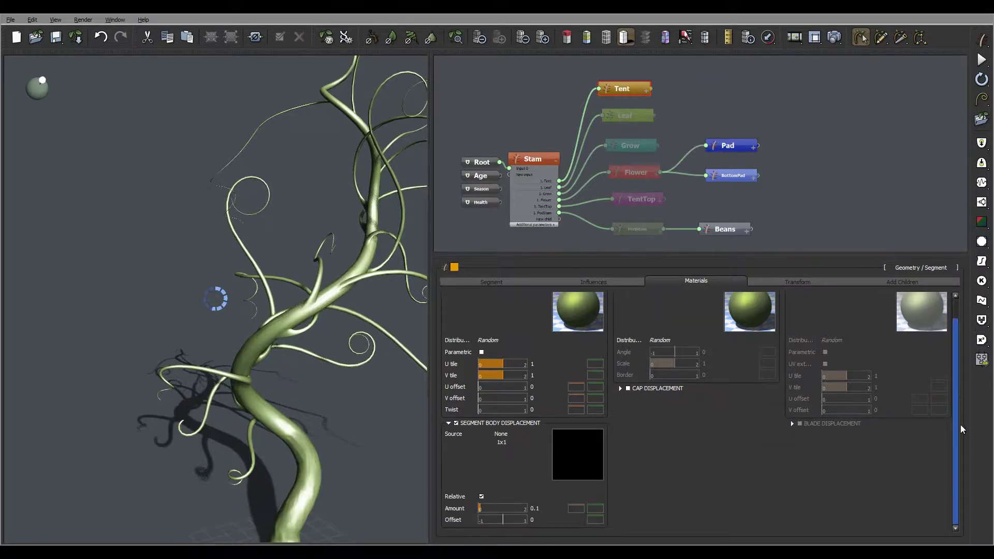
left_click(526, 39)
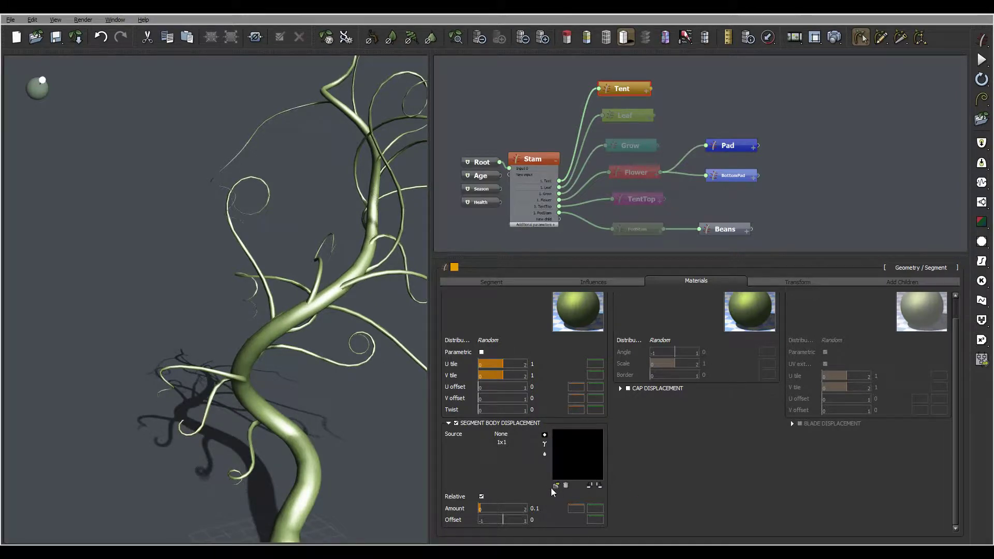
left_click(554, 488)
left_click(446, 382)
left_click(504, 233)
left_click(624, 285)
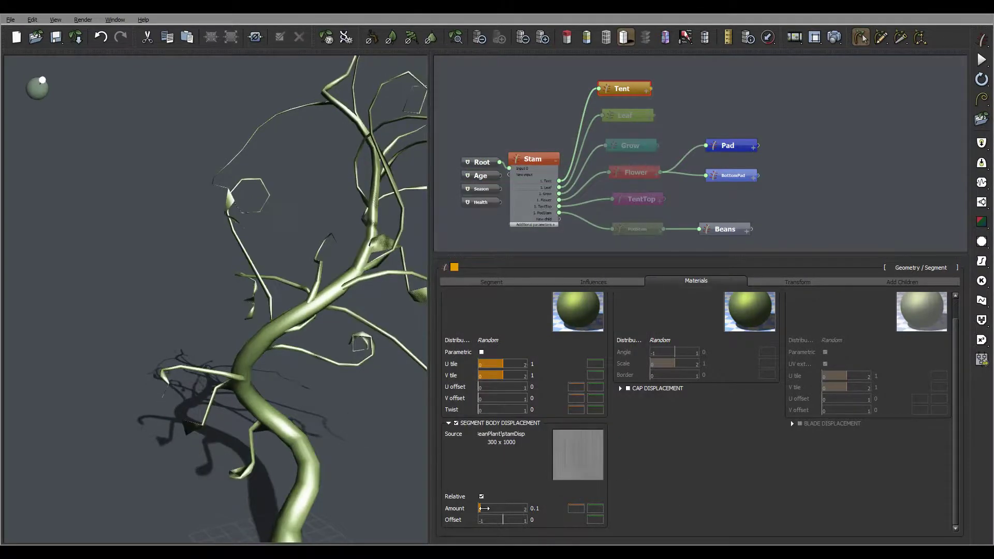
left_click_drag(492, 509, 502, 510)
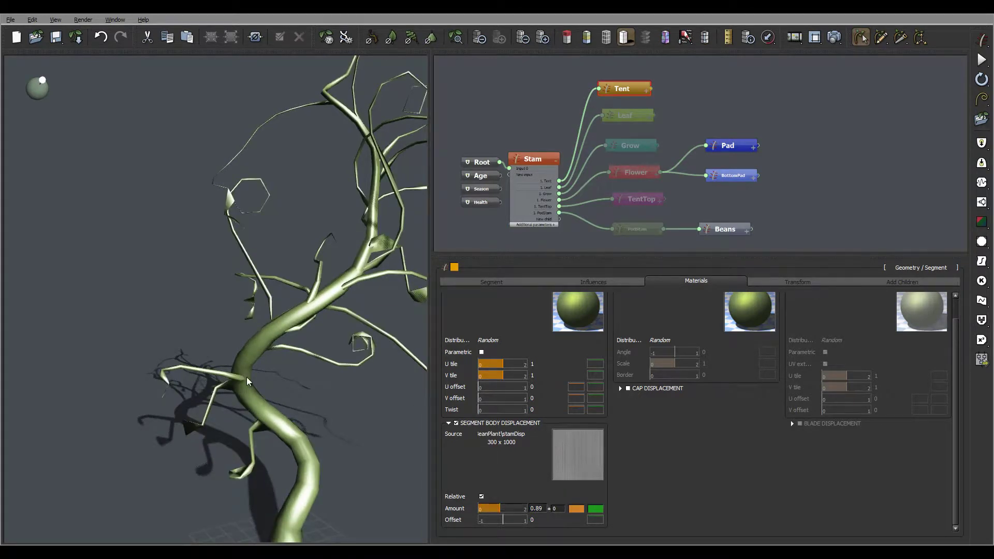
Step: Increase the segment body displacement amount to 1.31 and inspect the grooved tendrils
left_click_drag(354, 370, 300, 337)
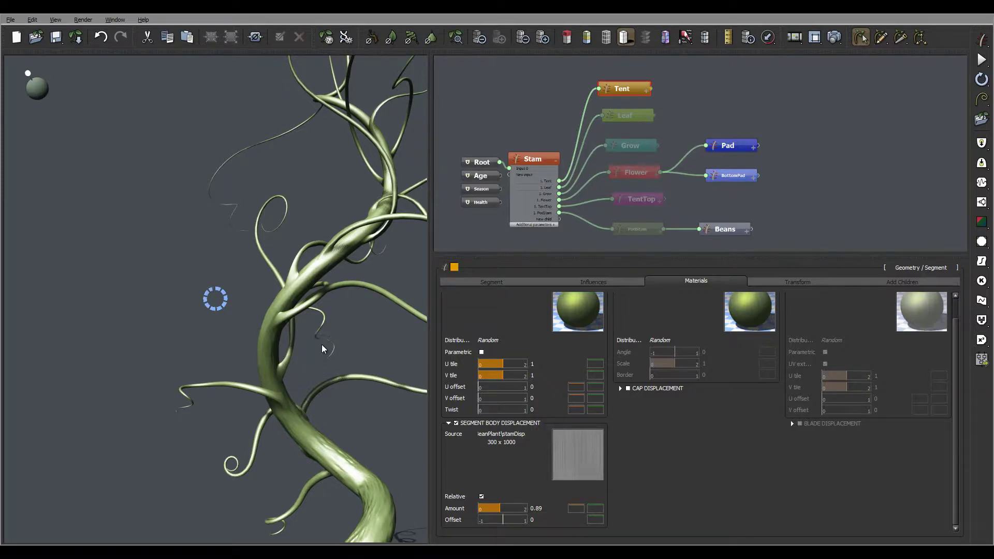
left_click_drag(329, 348, 422, 430)
left_click_drag(502, 509, 252, 364)
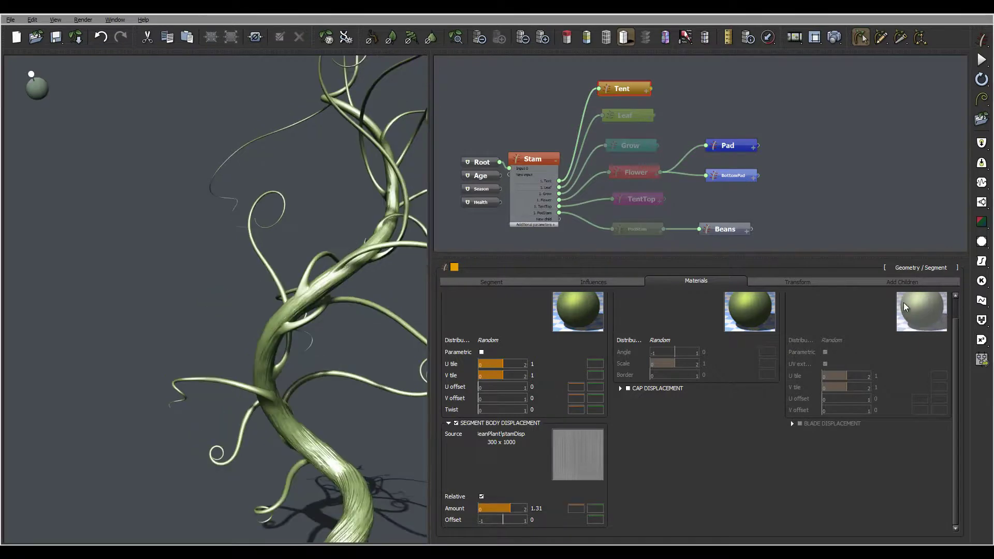
left_click_drag(311, 222, 290, 352)
left_click_drag(290, 280, 487, 274)
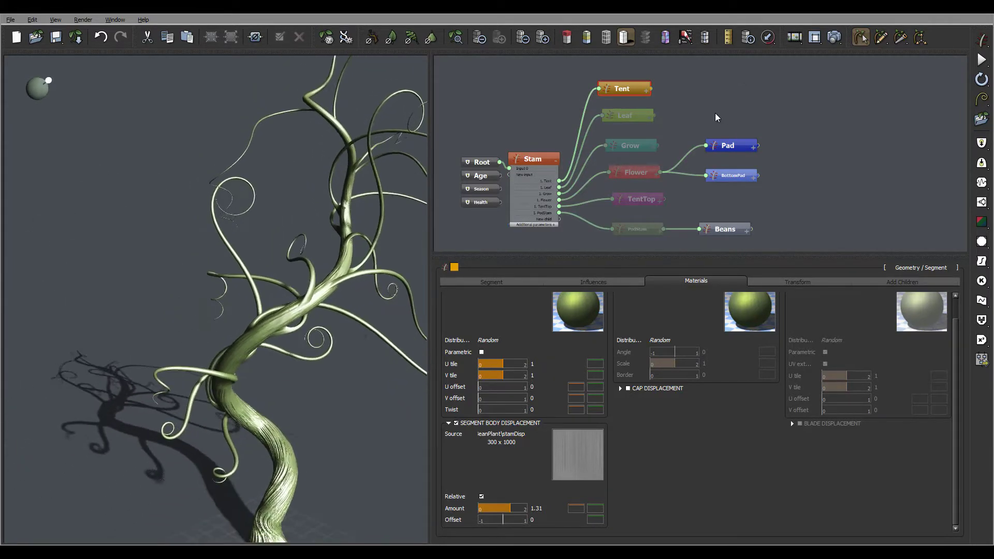
Step: Disable the Tent node and enable the Leaf node so leaves grow along the stem
left_click(255, 37)
key("d")
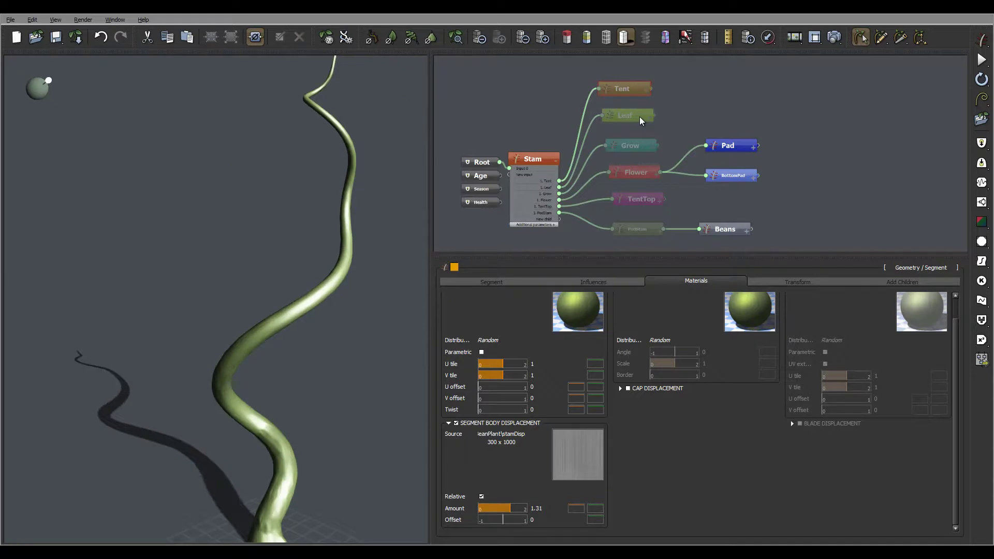
left_click(640, 118)
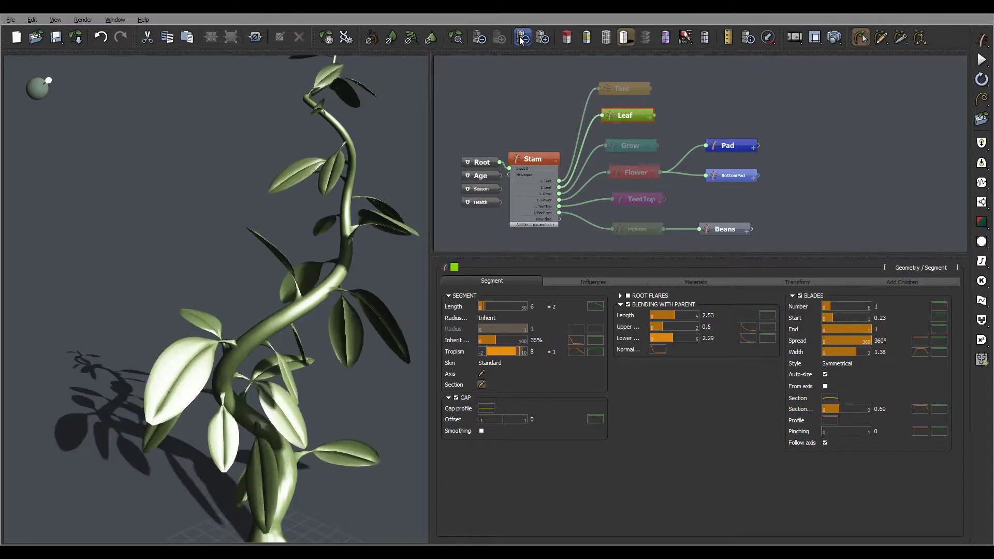
left_click_drag(346, 262, 316, 384)
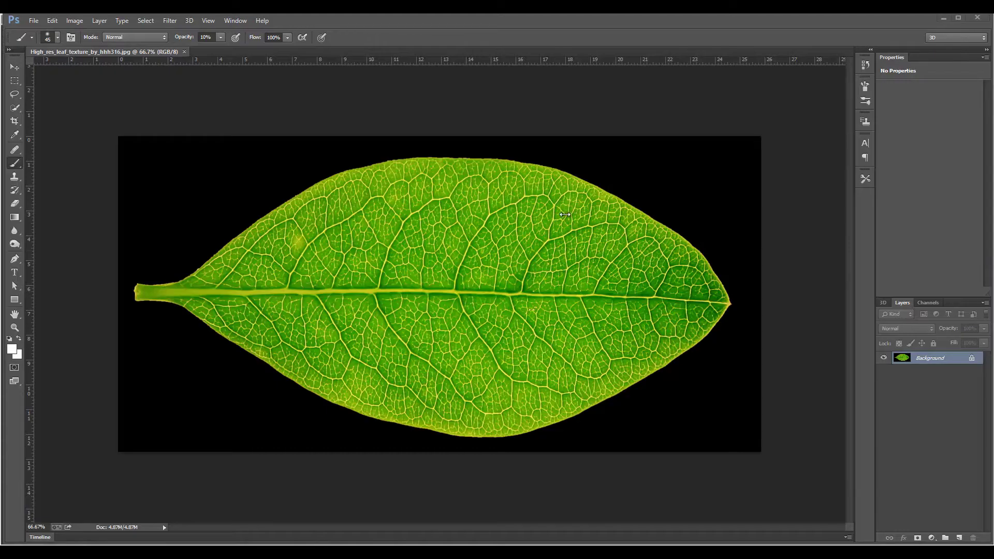